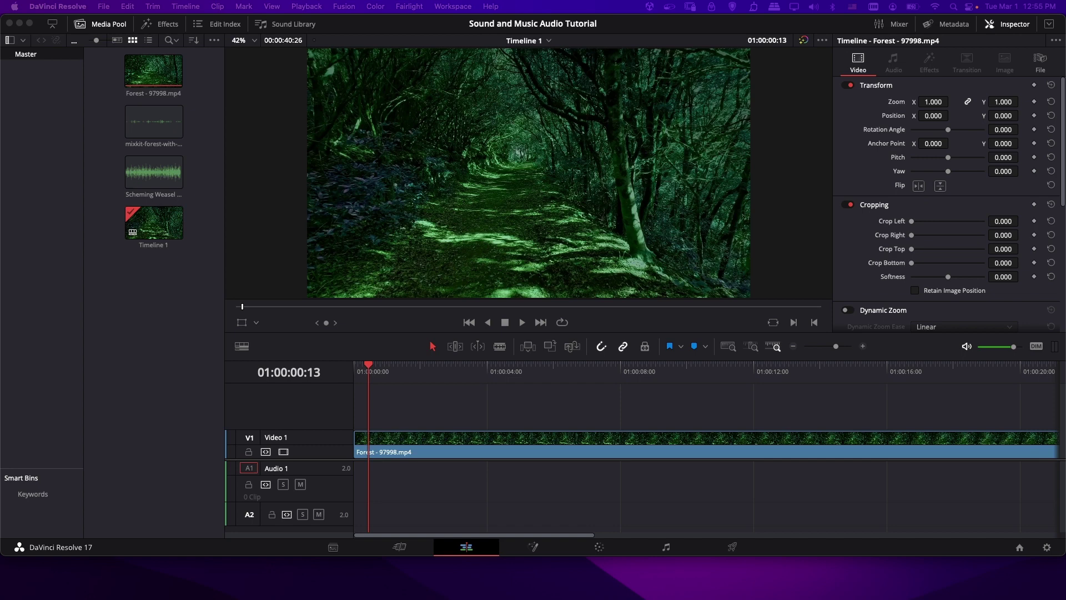
Deselect the Forest clip, switch to the Finder Sound folder and clear its file selection.
{"action": "left_click", "coordinate": [213, 192]}
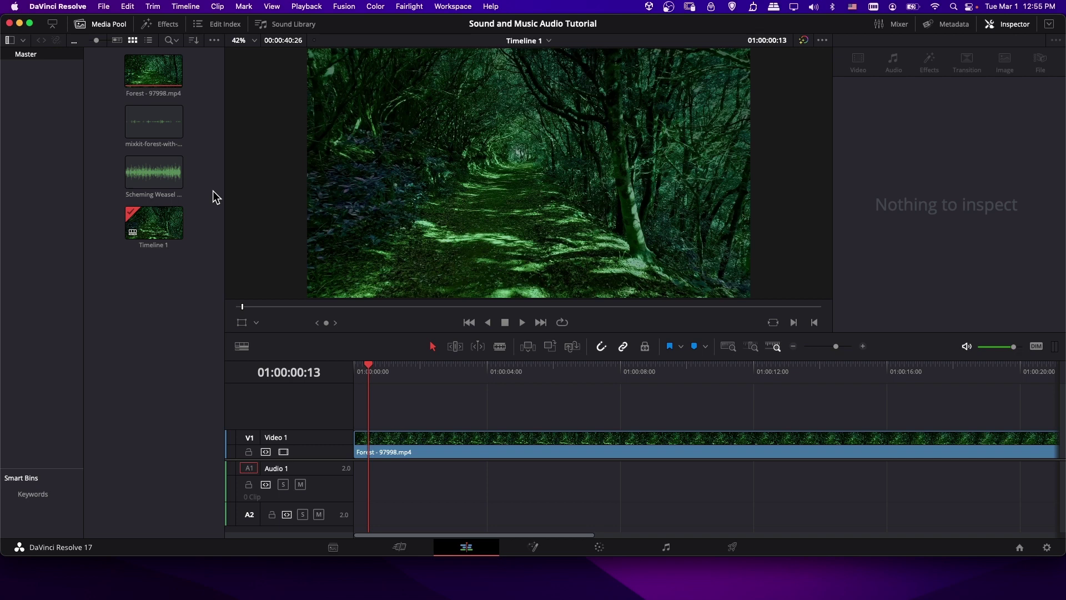
{"action": "left_click_drag", "start_coordinate": [222, 191], "coordinate": [276, 191]}
{"action": "key", "text": "super+Tab"}
{"action": "left_click", "coordinate": [694, 194]}
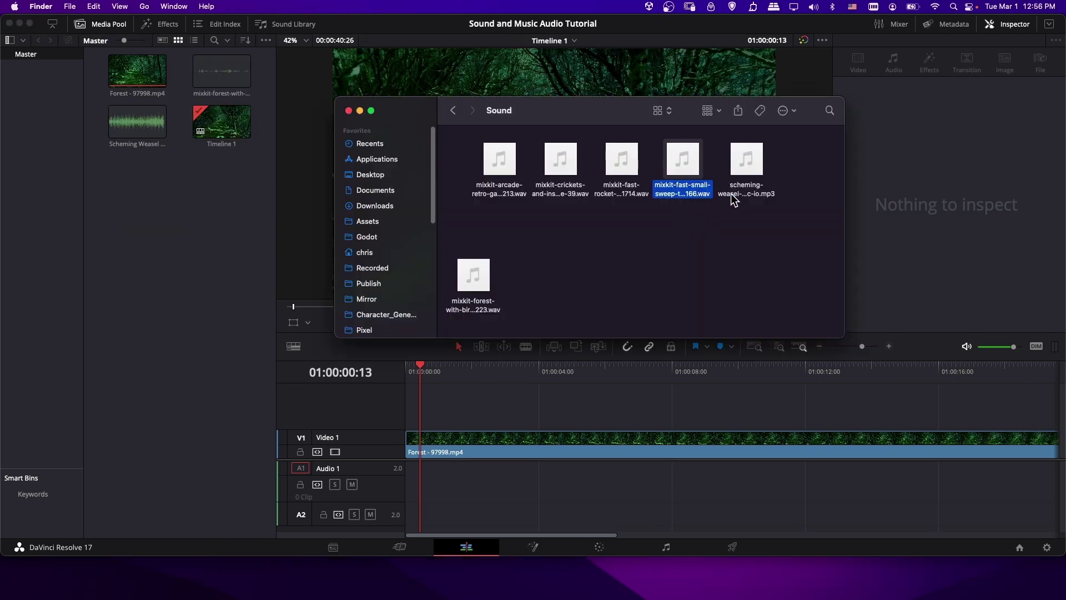
{"action": "left_click", "coordinate": [763, 195]}
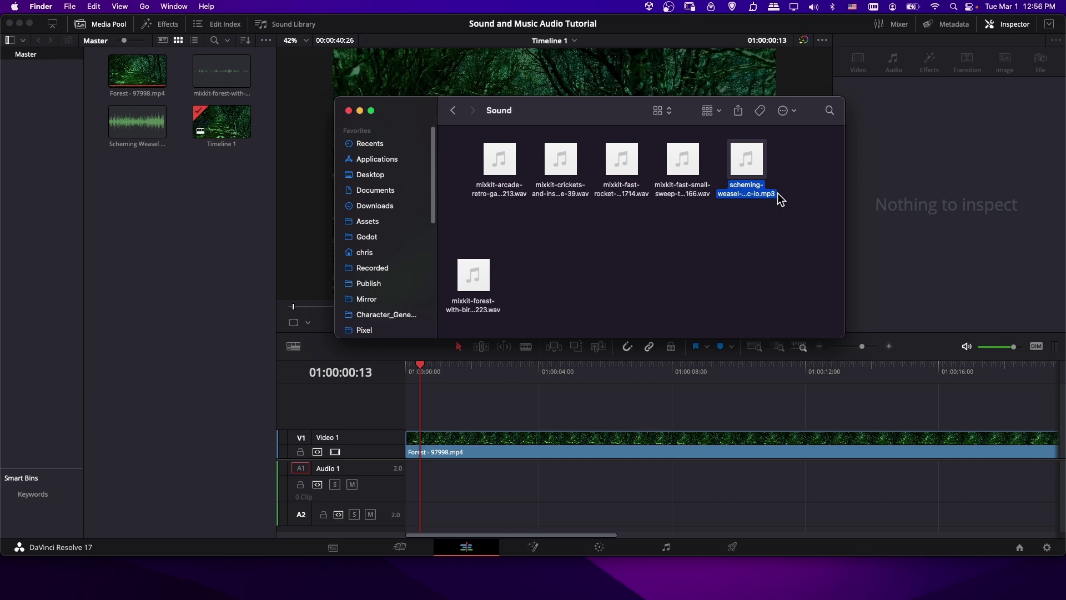
{"action": "left_click", "coordinate": [671, 235]}
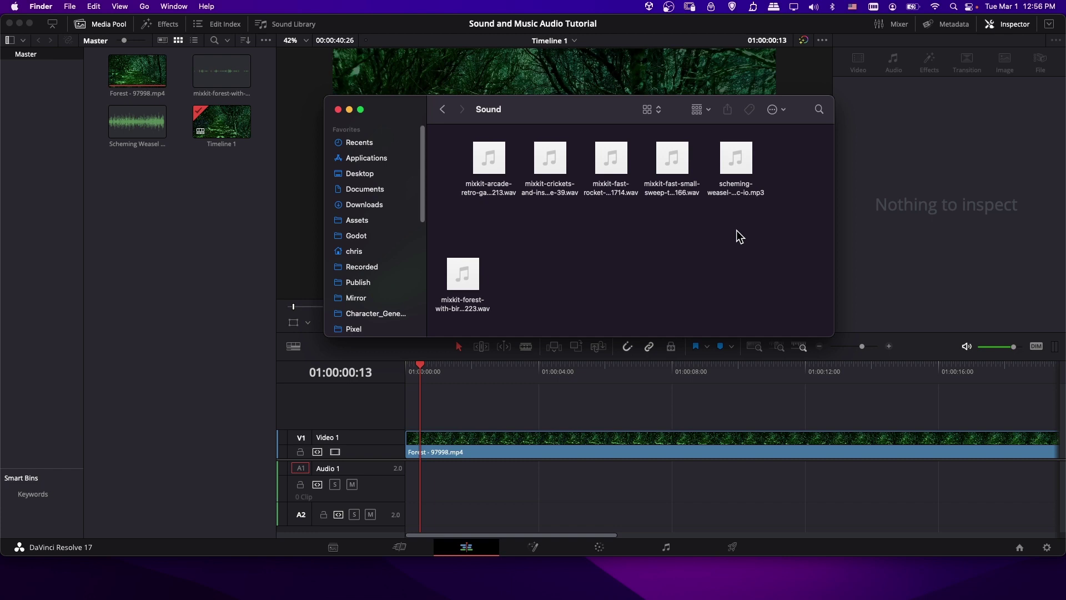
Drag the arcade, crickets and rocket .wav files into the Media Pool, then reselect the Forest clip.
{"action": "left_click_drag", "start_coordinate": [602, 220], "coordinate": [486, 146]}
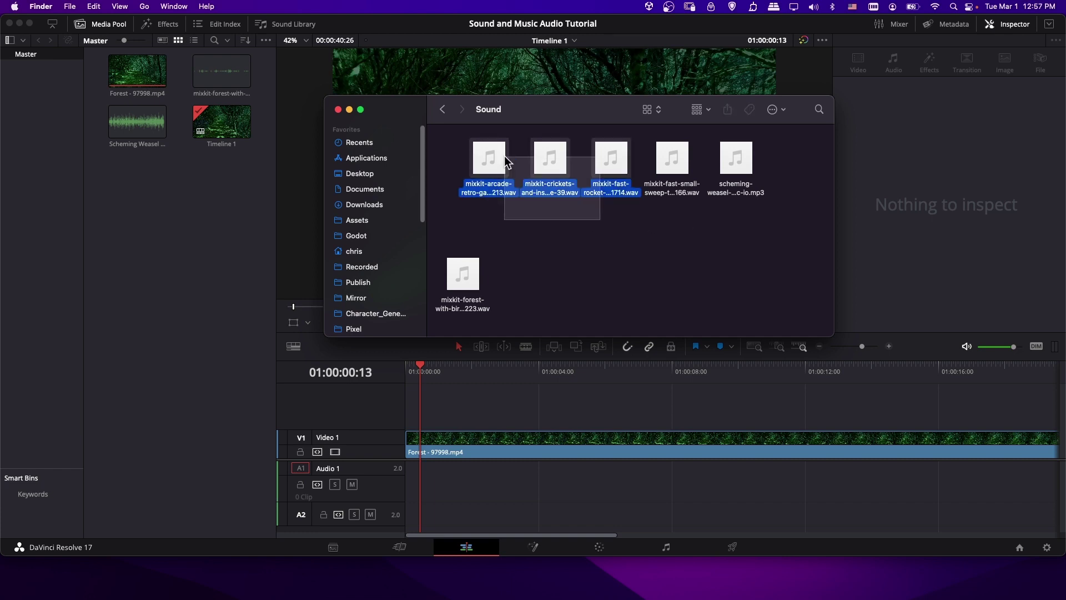
{"action": "left_click_drag", "start_coordinate": [499, 193], "coordinate": [179, 196]}
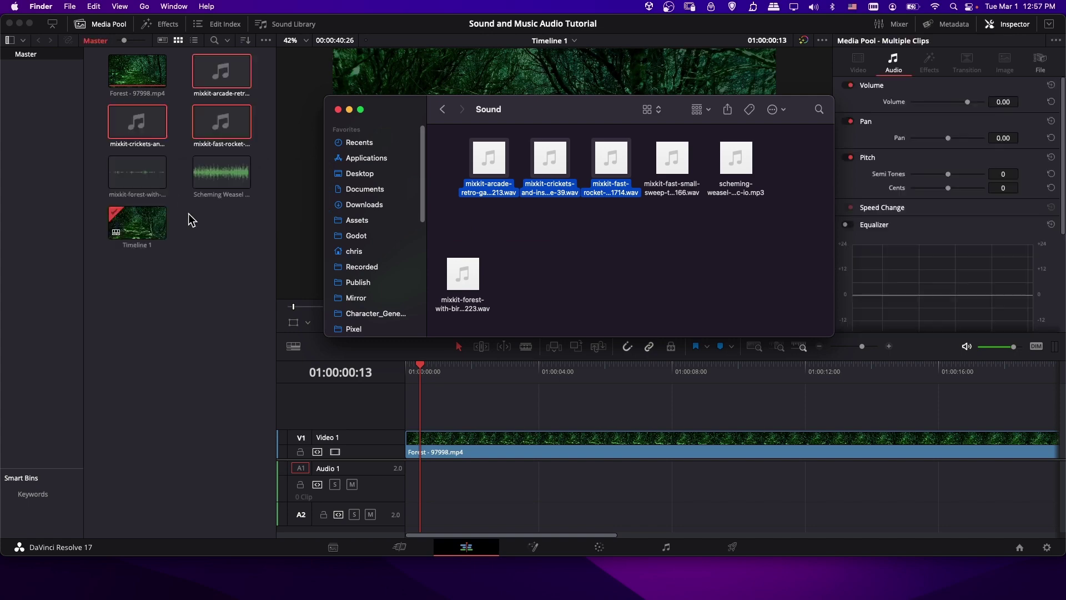
{"action": "left_click", "coordinate": [241, 262]}
{"action": "left_click", "coordinate": [139, 72]}
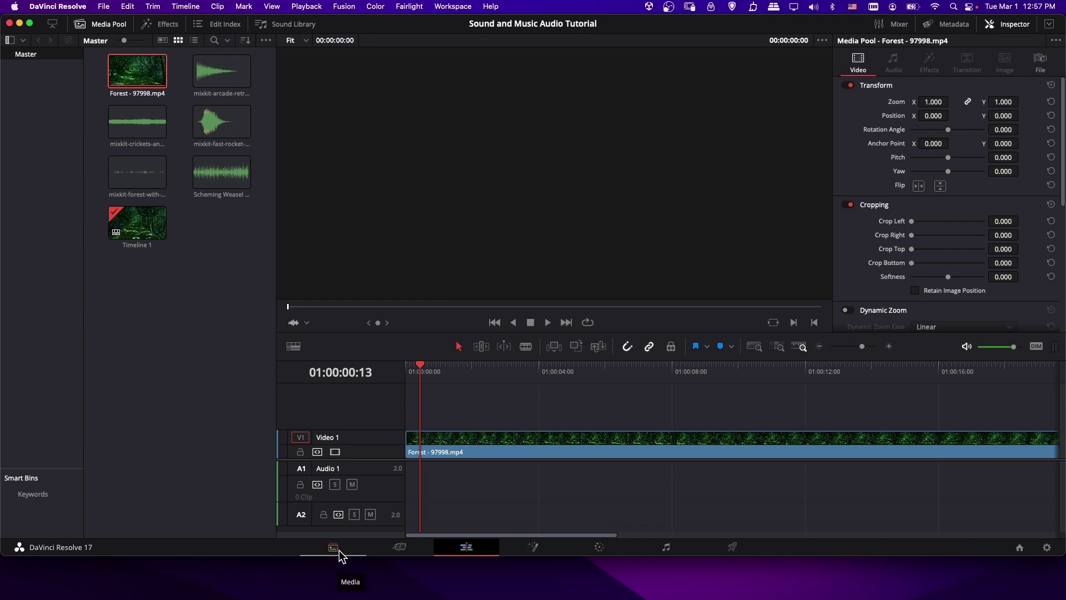
On the Media page, add the Sound folder as a Media Storage location and preview Scheming Weasel.
{"action": "left_click", "coordinate": [340, 552]}
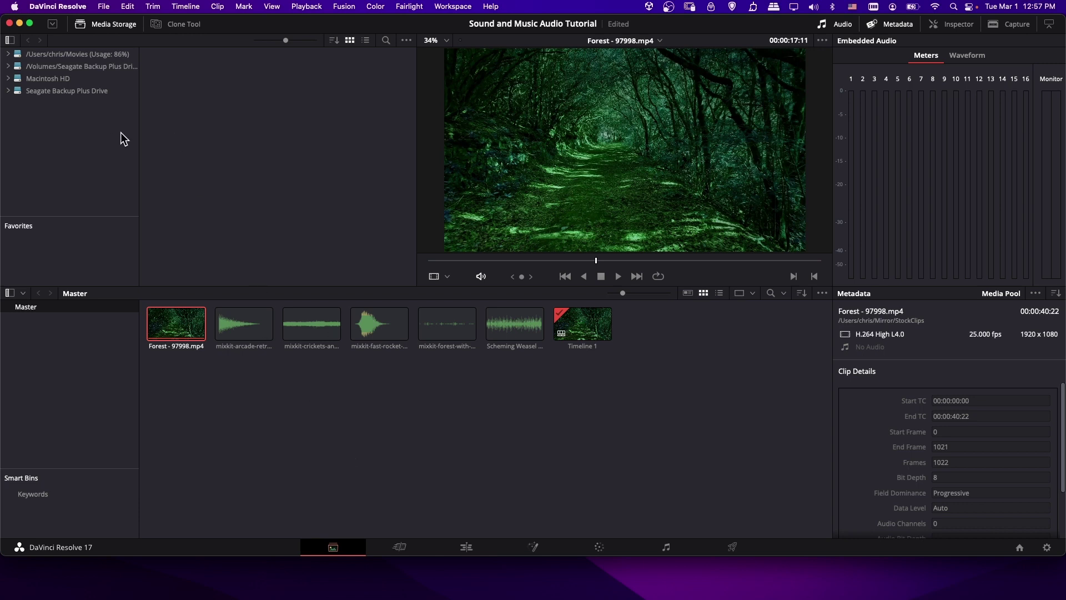
{"action": "right_click", "coordinate": [22, 105]}
{"action": "left_click", "coordinate": [35, 115]}
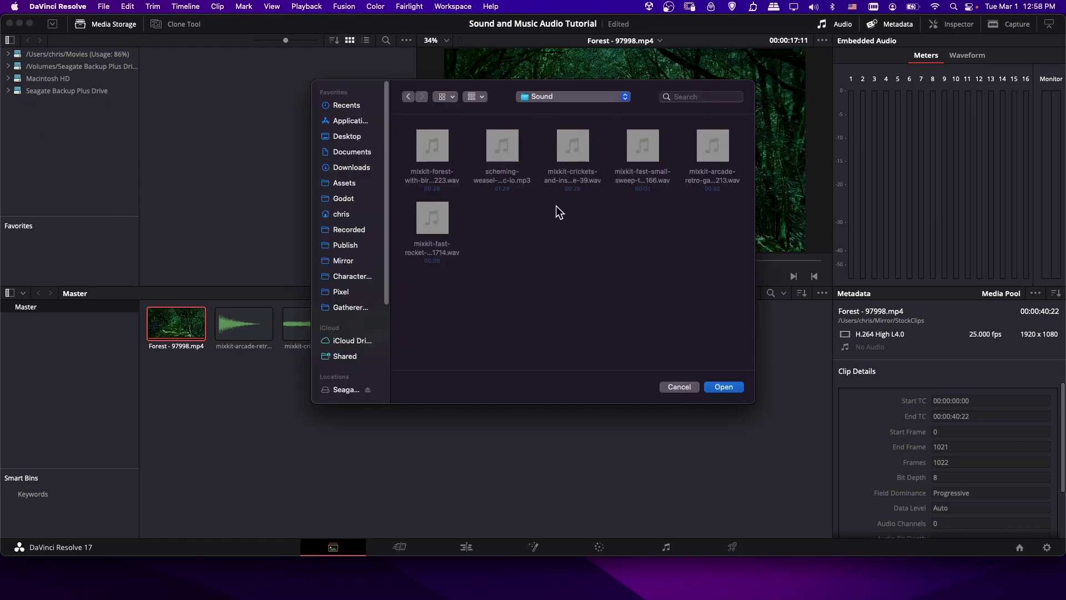
{"action": "left_click", "coordinate": [732, 388]}
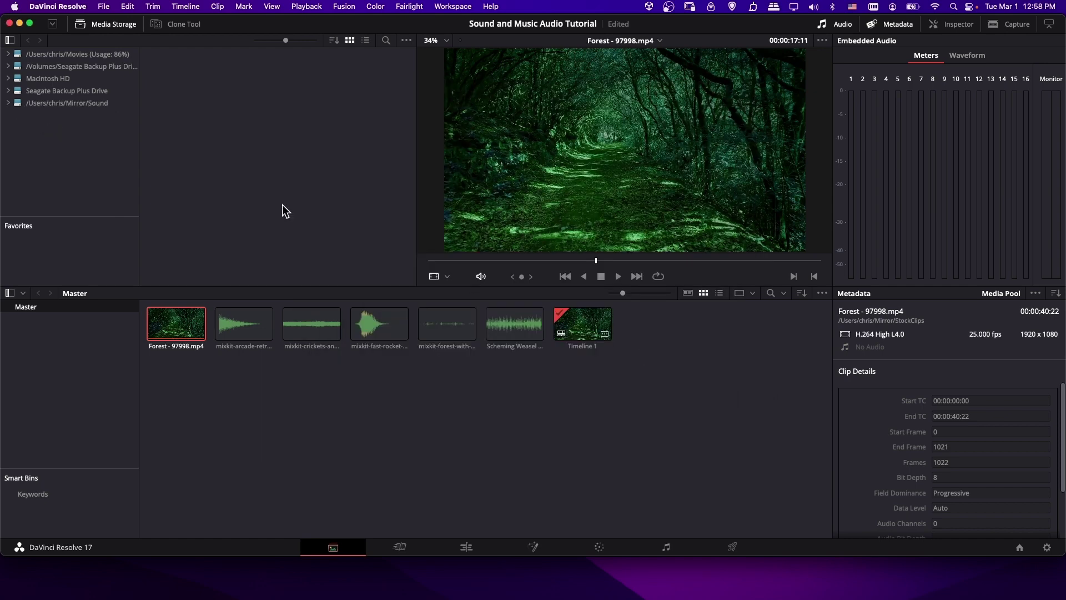
{"action": "left_click", "coordinate": [59, 103]}
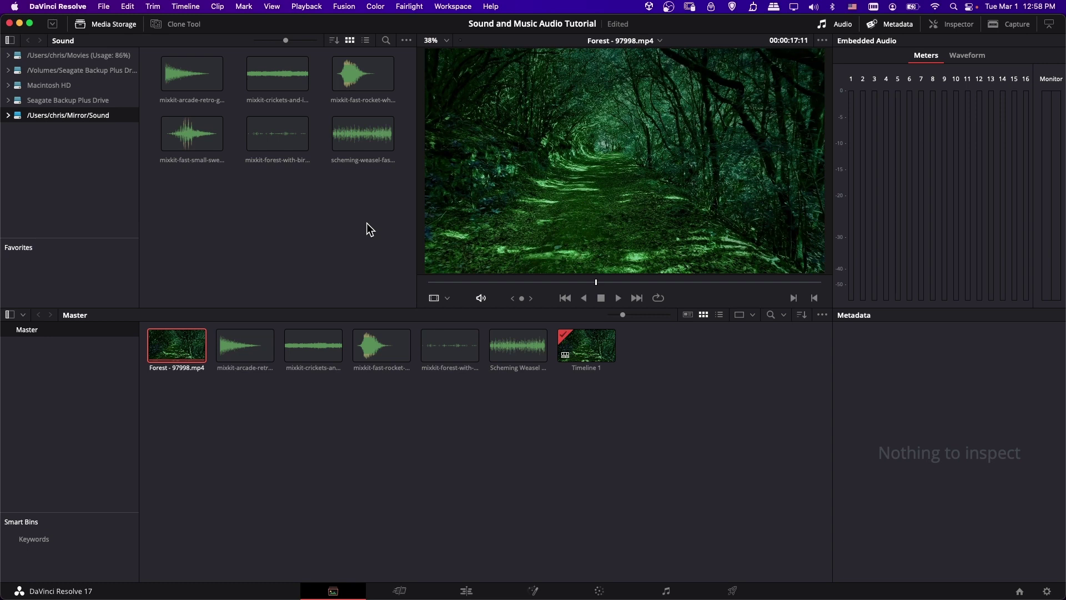
{"action": "left_click_drag", "start_coordinate": [355, 134], "coordinate": [348, 231]}
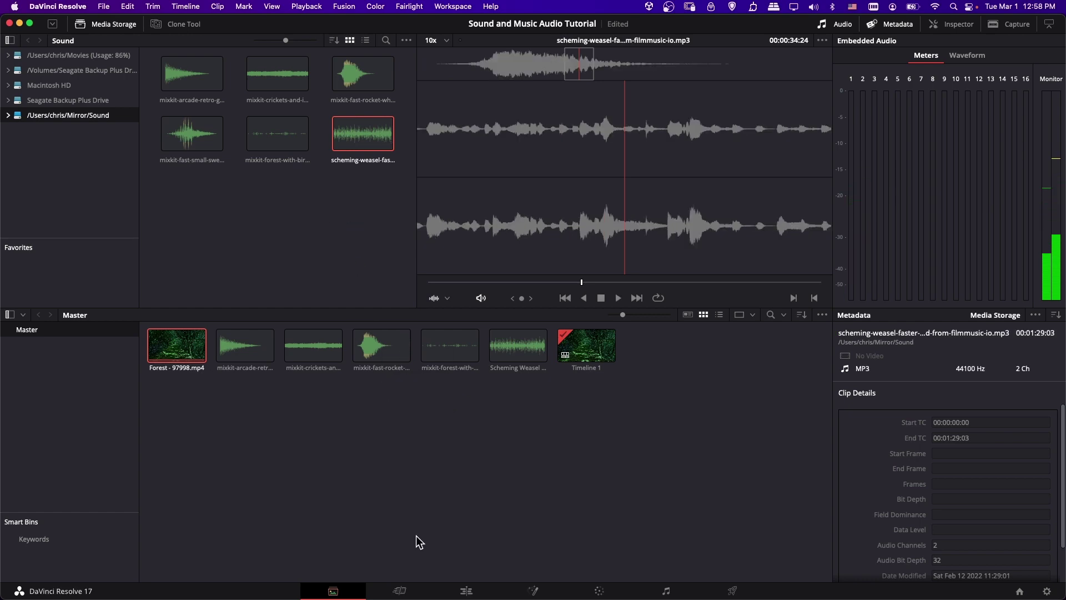
On the Edit page, rename audio track A1 to 'Voice Narration'.
{"action": "left_click", "coordinate": [466, 591]}
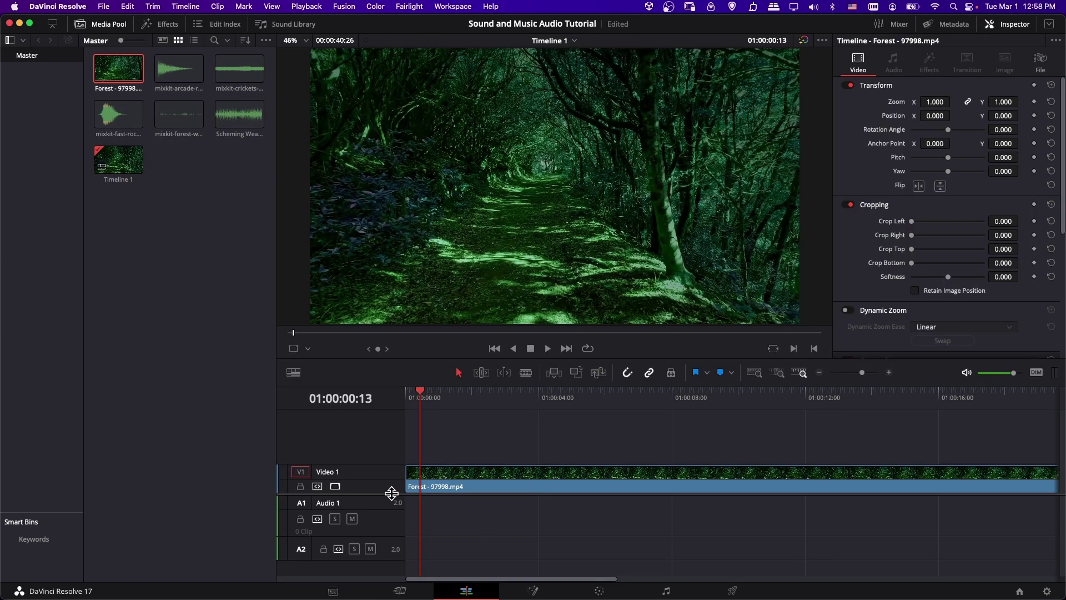
{"action": "left_click_drag", "start_coordinate": [391, 493], "coordinate": [392, 461]}
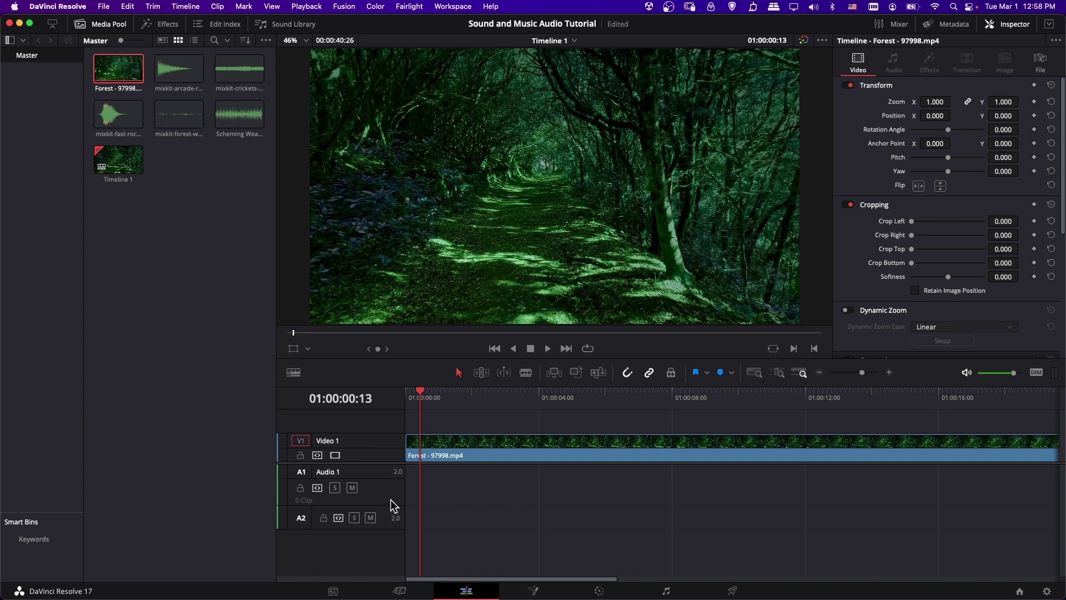
{"action": "double_click", "coordinate": [384, 475]}
{"action": "type", "text": "Voice Narration"}
{"action": "key", "text": "Return"}
Place the Scheming Weasel music on track A2 and play the timeline from the start to check it.
{"action": "left_click", "coordinate": [225, 125]}
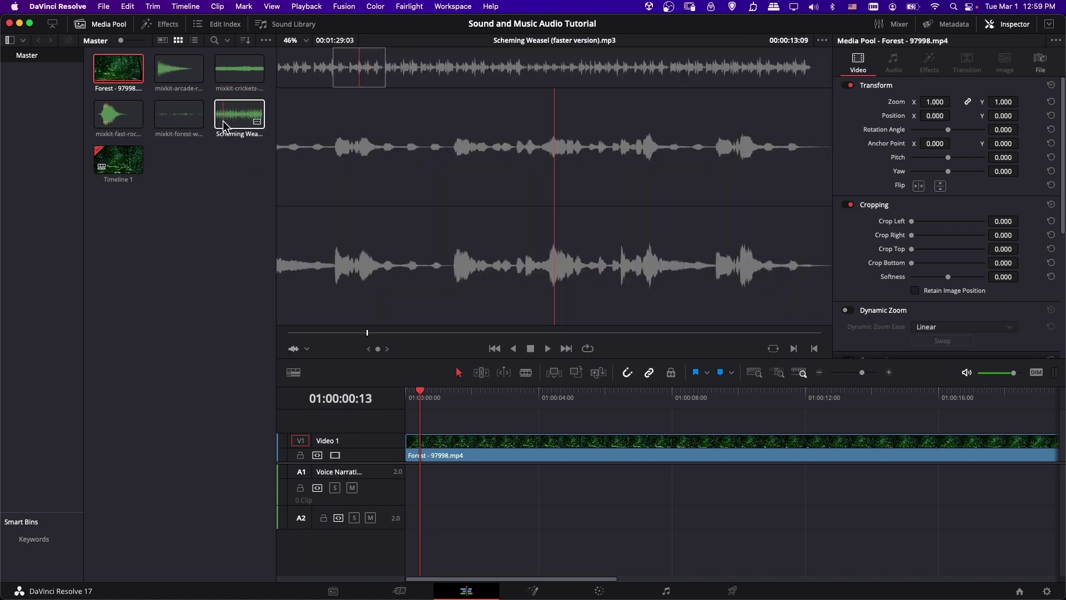
{"action": "left_click", "coordinate": [222, 122]}
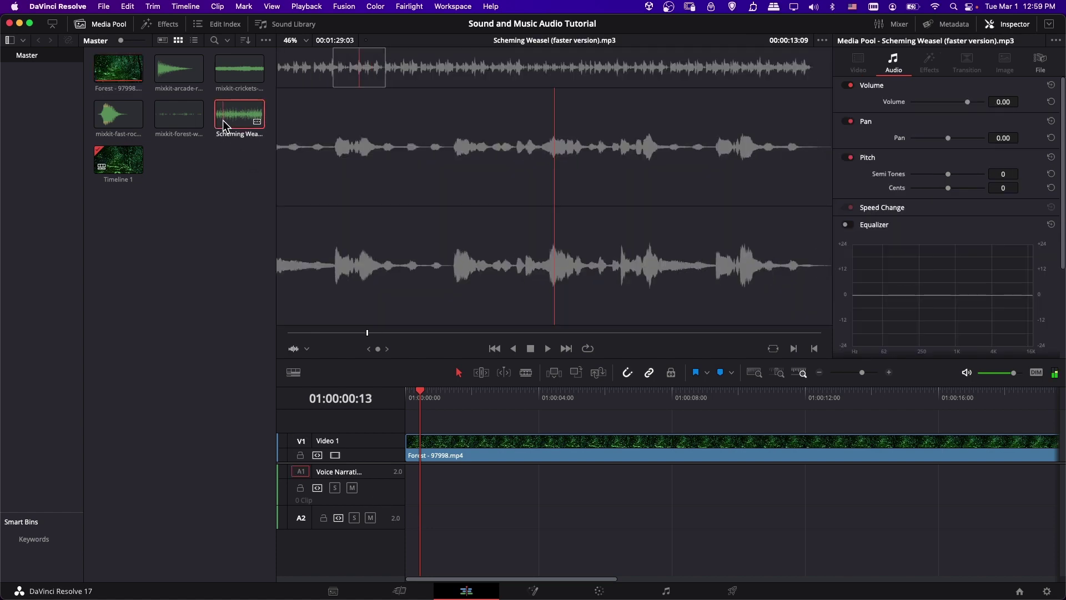
{"action": "left_click_drag", "start_coordinate": [224, 123], "coordinate": [413, 528]}
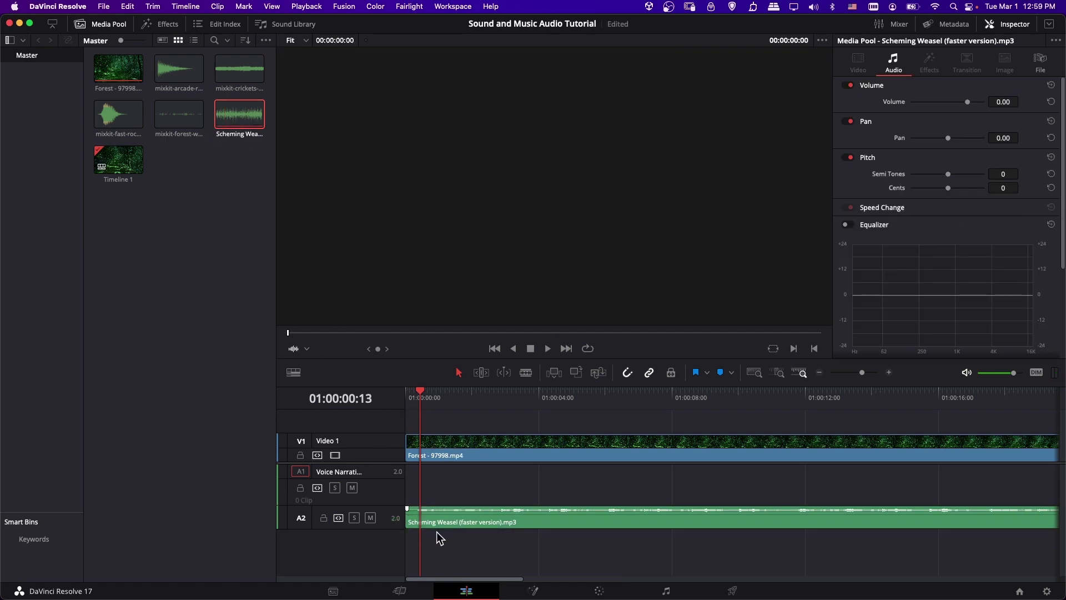
{"action": "left_click", "coordinate": [435, 498]}
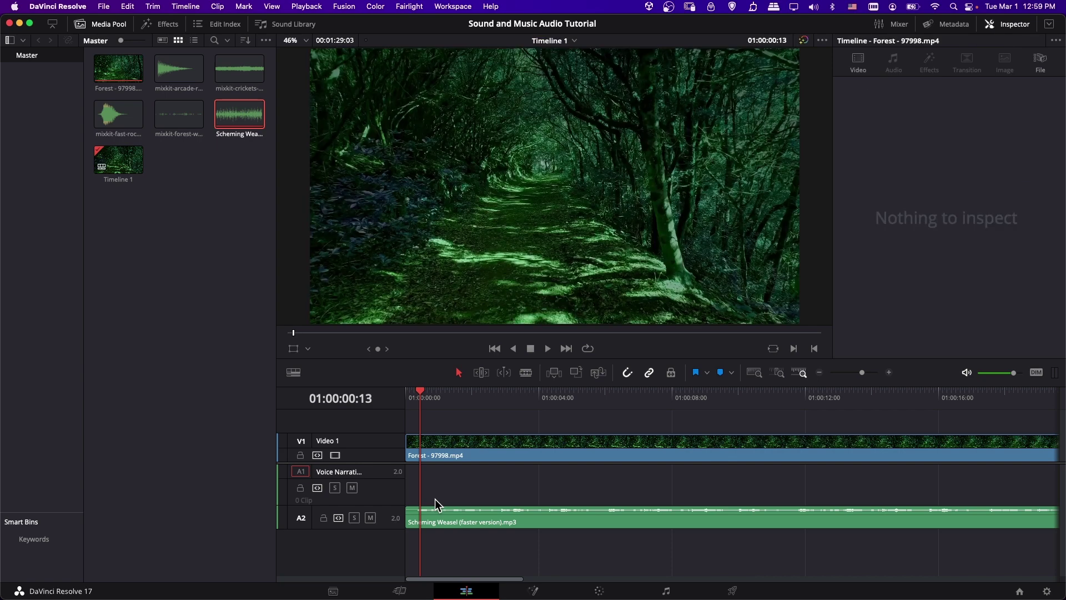
{"action": "key", "text": "Home"}
{"action": "key", "text": "space"}
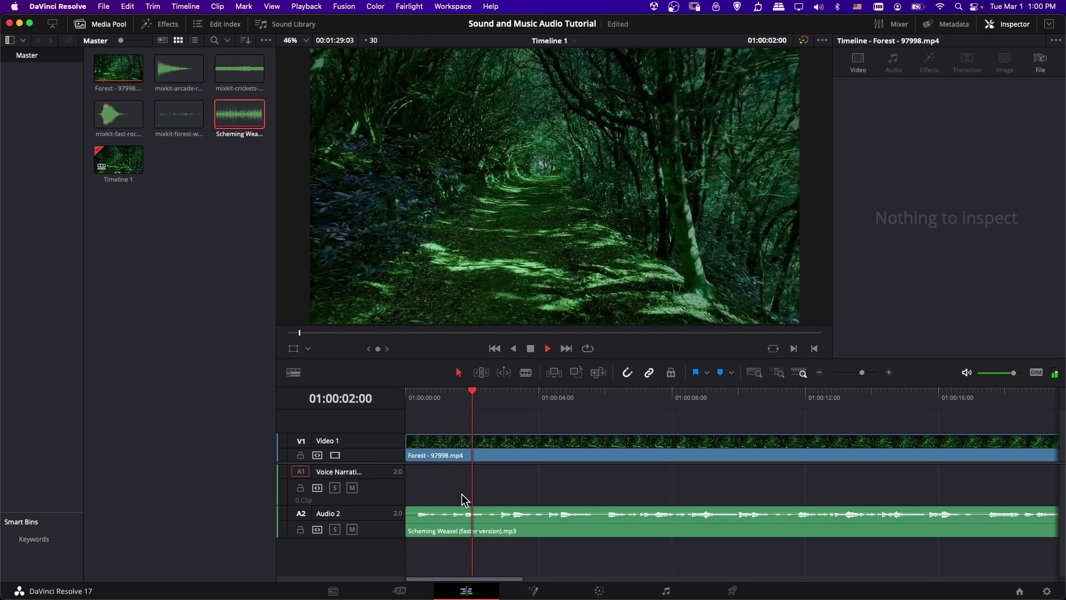
{"action": "key", "text": "space"}
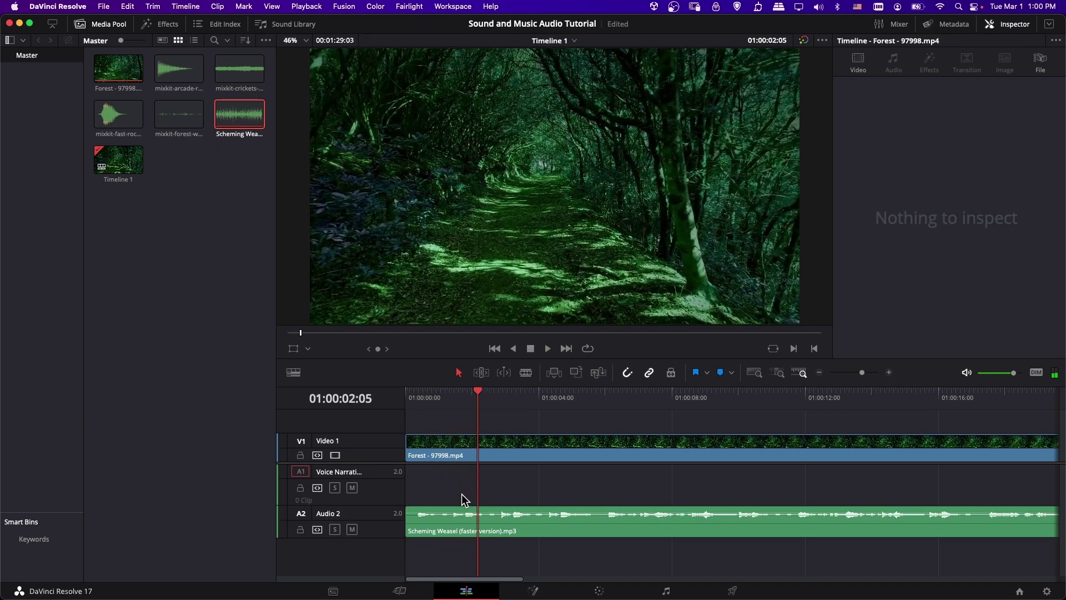
Rename the second audio track to 'Music'.
{"action": "left_click", "coordinate": [341, 514]}
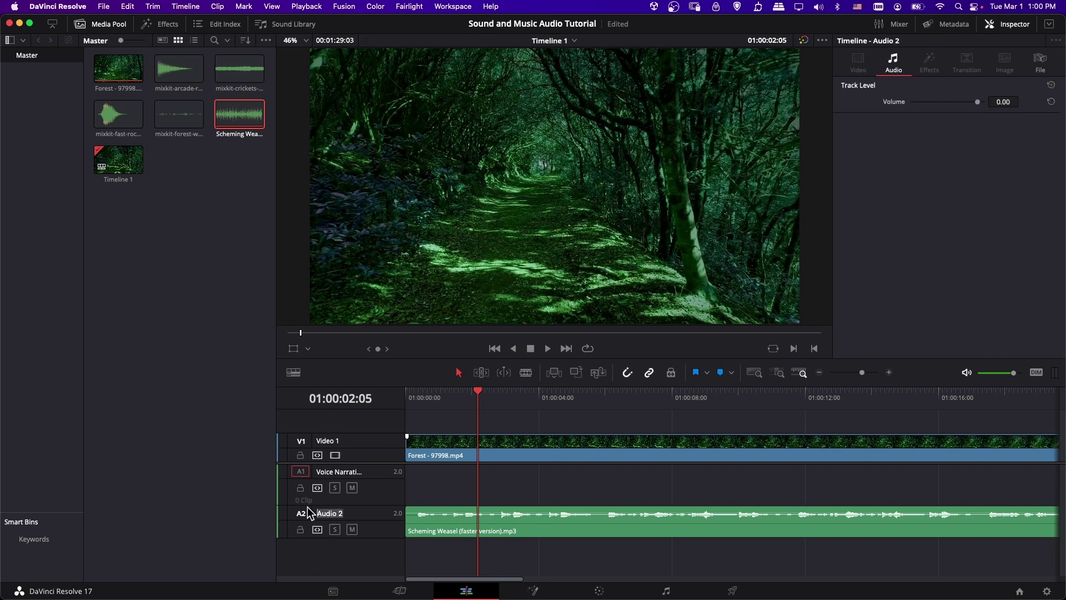
{"action": "type", "text": "Music"}
{"action": "key", "text": "super+s"}
Place the forest birds-and-insects clip on a new third audio track and make that track taller.
{"action": "left_click", "coordinate": [456, 395]}
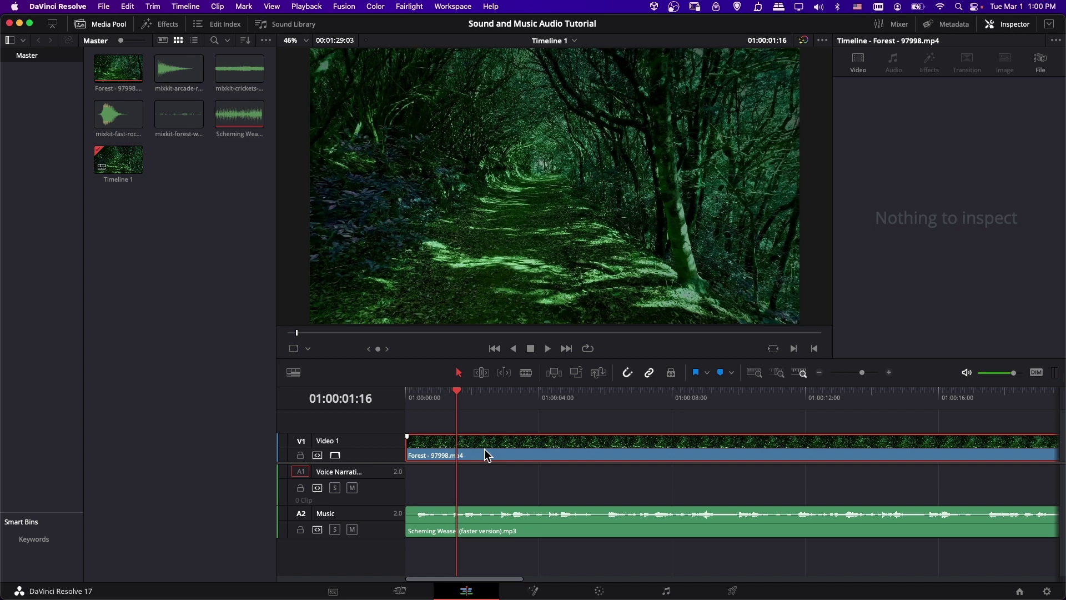
{"action": "left_click", "coordinate": [167, 139]}
{"action": "left_click_drag", "start_coordinate": [164, 139], "coordinate": [404, 555]}
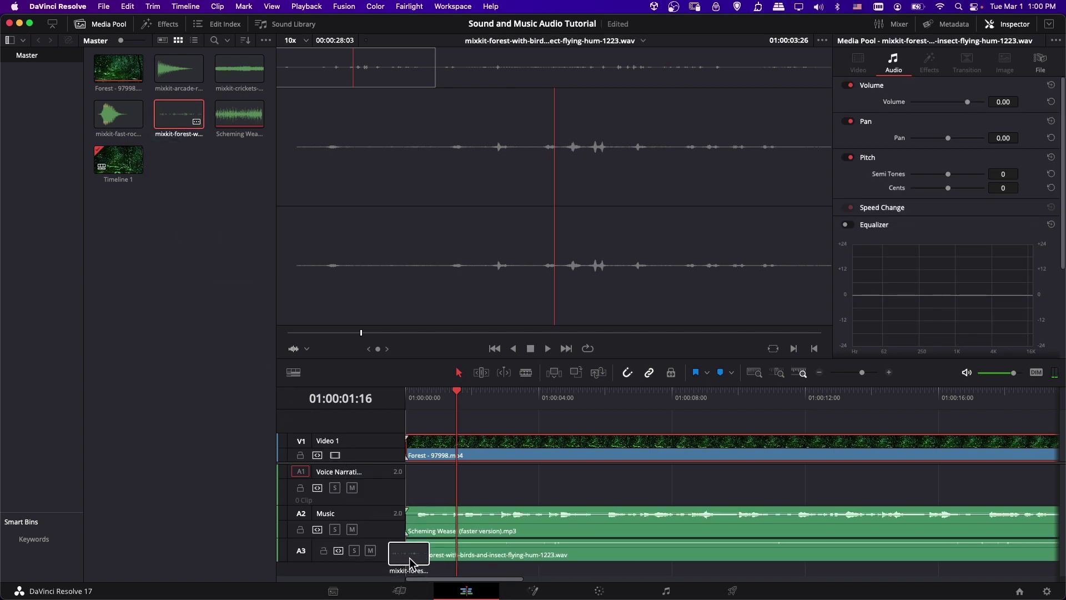
{"action": "left_click", "coordinate": [380, 559]}
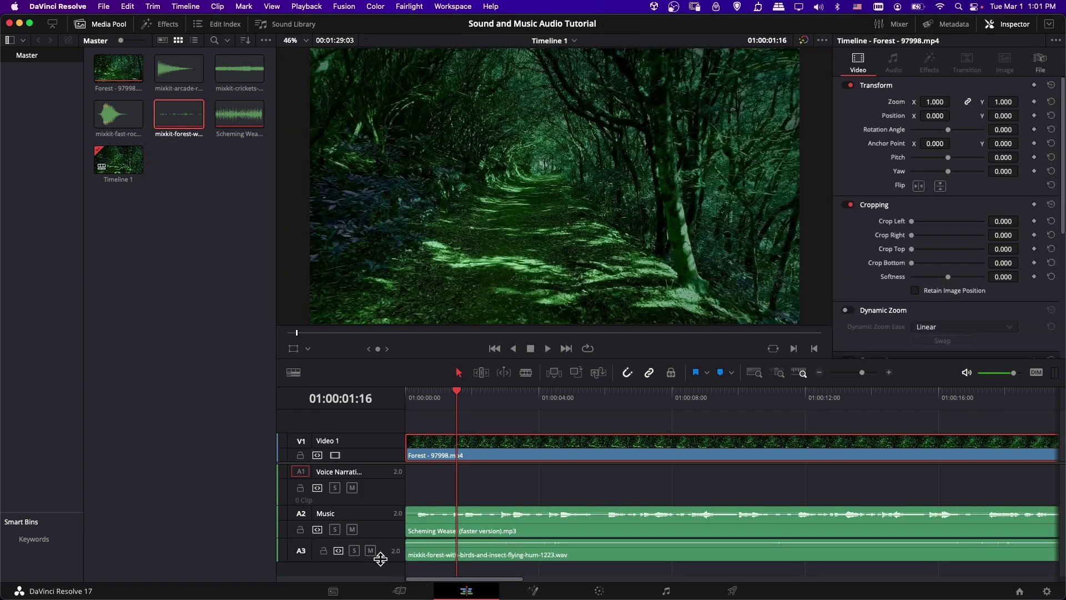
{"action": "left_click_drag", "start_coordinate": [380, 558], "coordinate": [380, 568]}
{"action": "scroll", "coordinate": [500, 553], "scroll_direction": "down", "scroll_amount": 1}
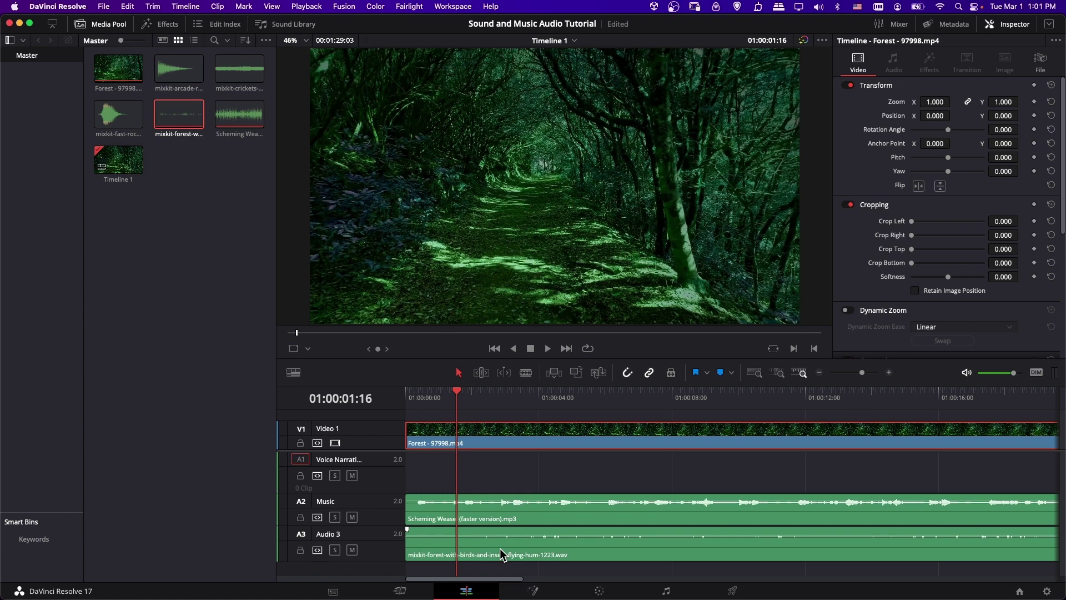
Rename the third audio track to 'Sound Effects'.
{"action": "left_click", "coordinate": [344, 533]}
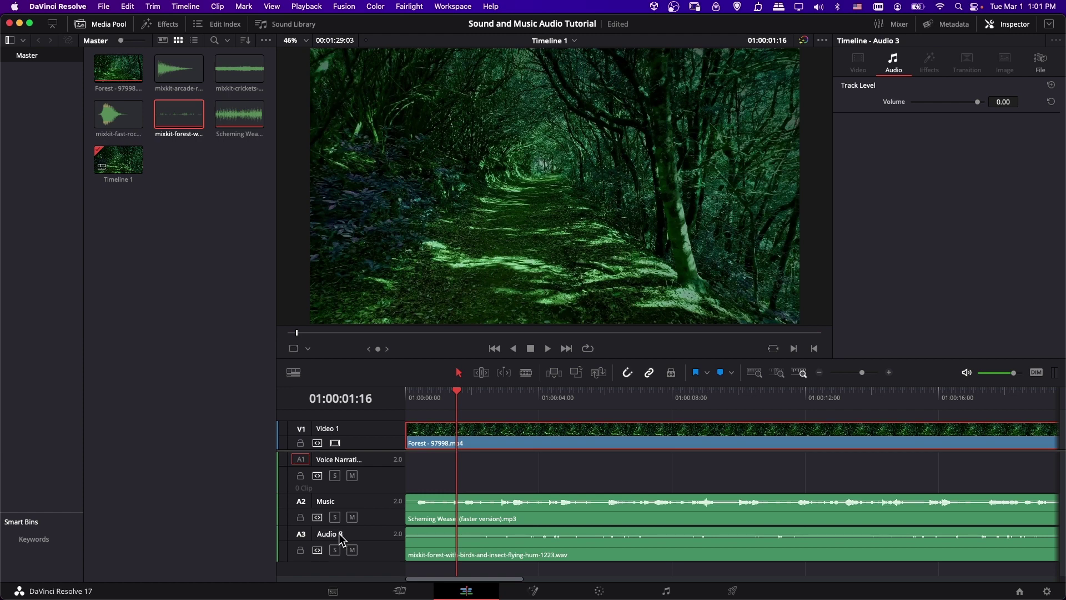
{"action": "double_click", "coordinate": [330, 533]}
{"action": "type", "text": "Sound Effects"}
{"action": "key", "text": "Return"}
{"action": "left_click", "coordinate": [498, 553]}
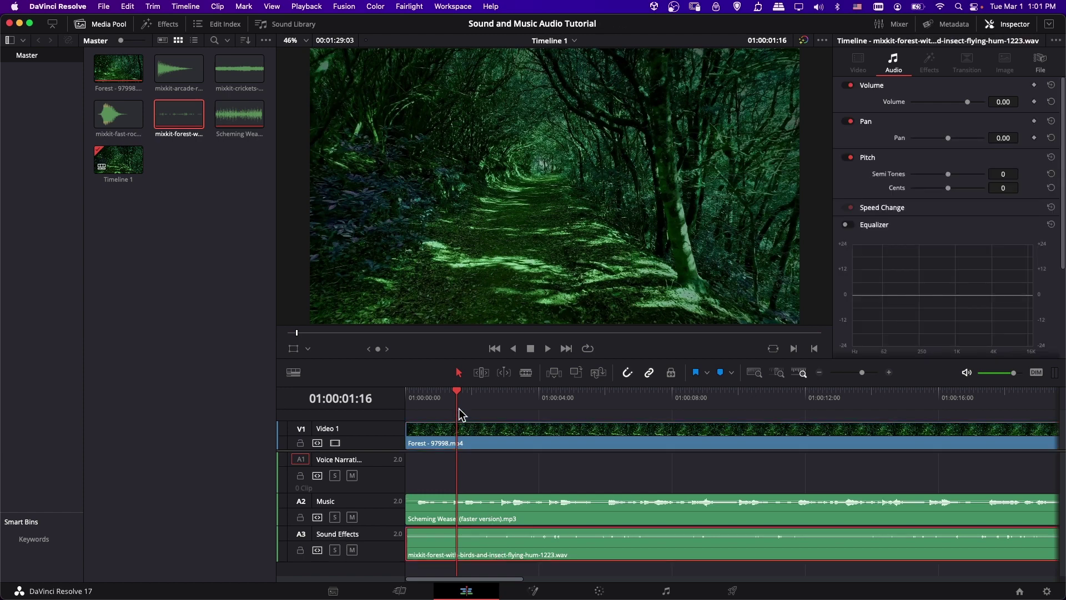
Set the Scheming Weasel music clip's Inspector volume to -5 dB.
{"action": "key", "text": "Home"}
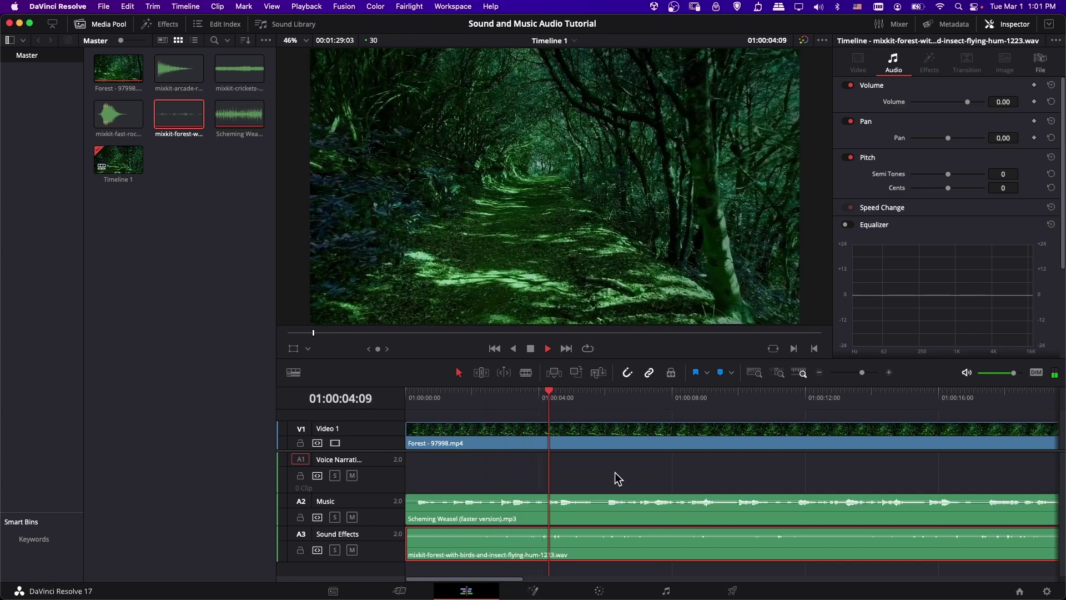
{"action": "key", "text": "space"}
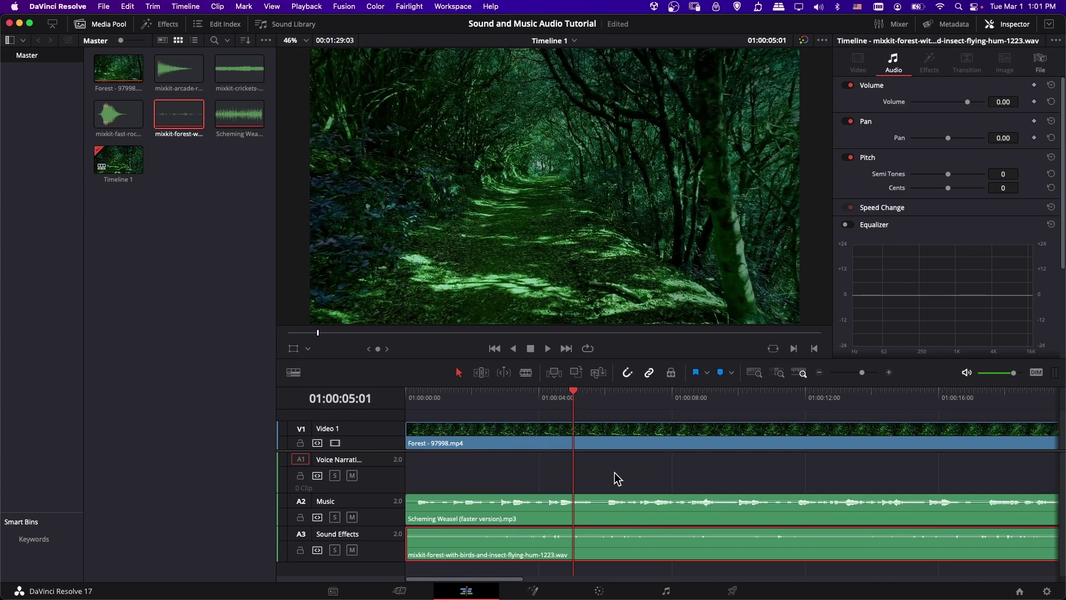
{"action": "left_click", "coordinate": [604, 519]}
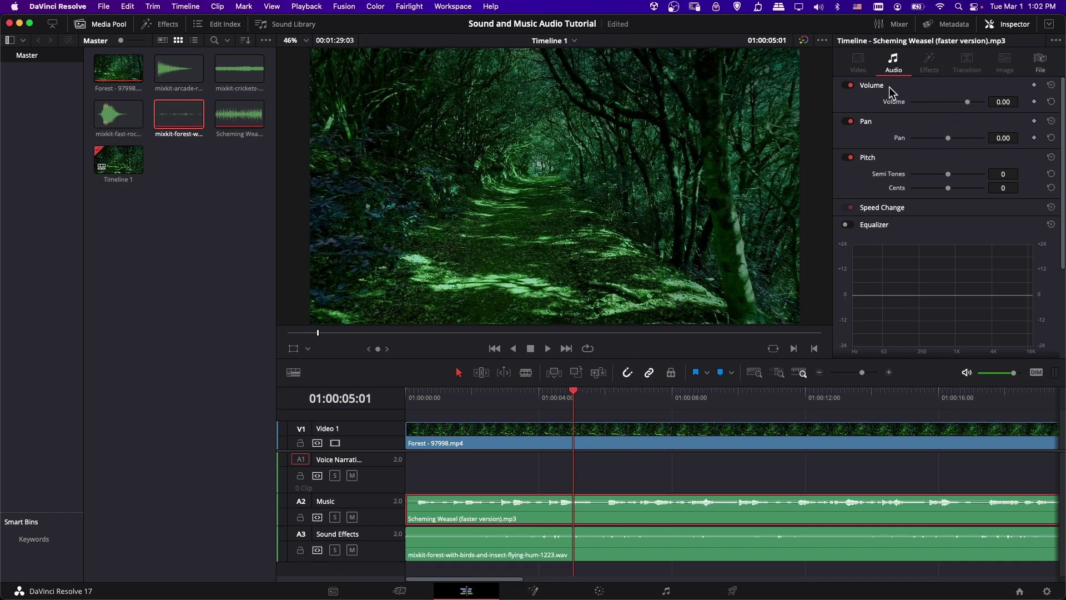
{"action": "left_click_drag", "start_coordinate": [966, 101], "coordinate": [964, 102]}
{"action": "left_click", "coordinate": [1004, 102]}
{"action": "key", "text": "BackSpace"}
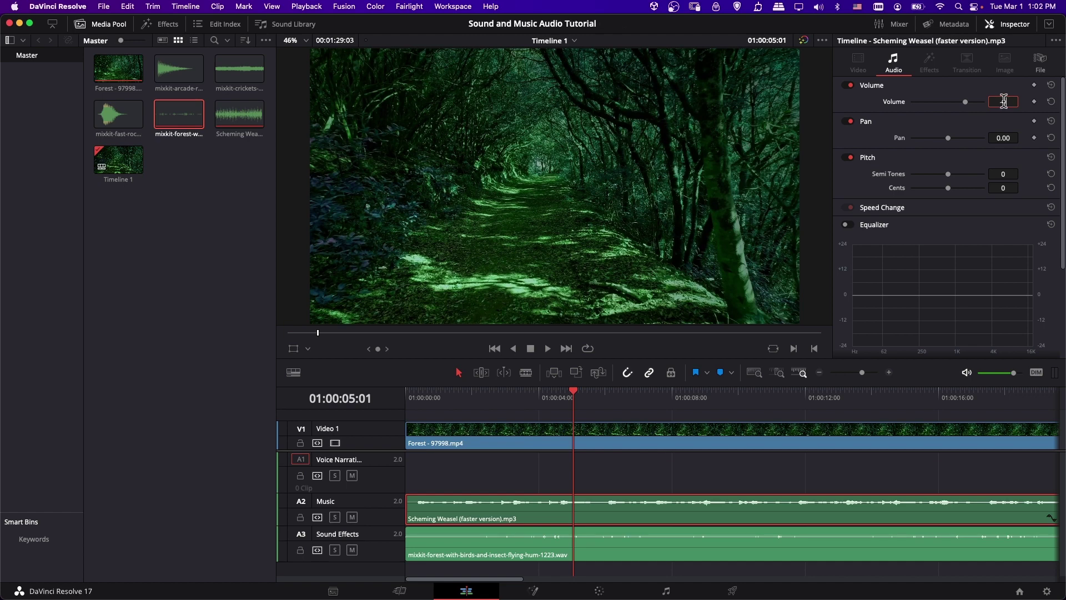
{"action": "type", "text": "-5"}
{"action": "key", "text": "Return"}
Set the forest sound-effects clip's volume to 3 dB, then deselect it.
{"action": "left_click", "coordinate": [598, 554]}
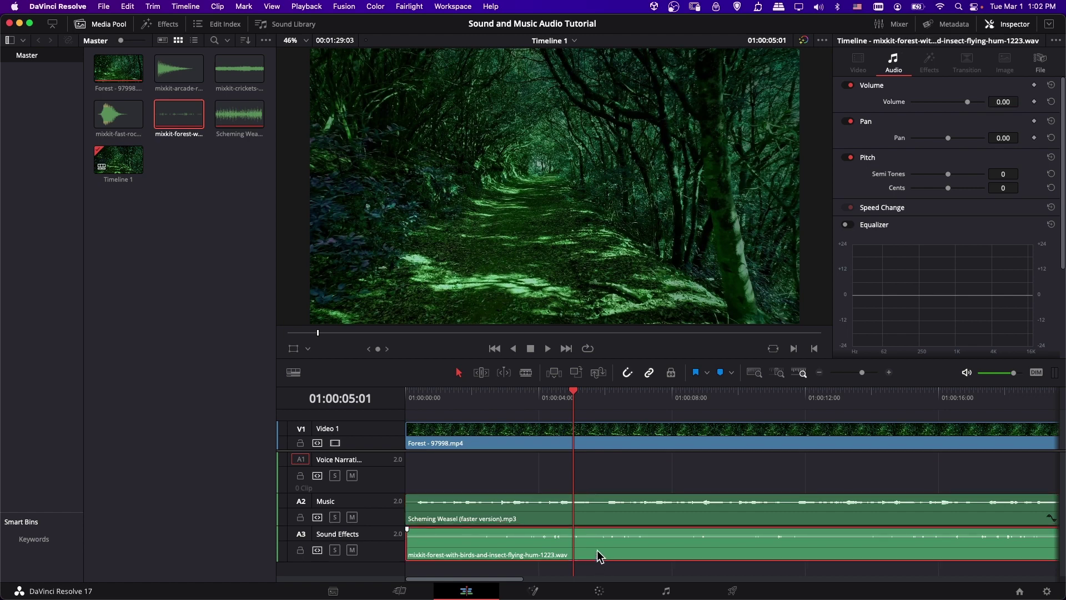
{"action": "left_click", "coordinate": [1008, 103]}
{"action": "type", "text": "3"}
{"action": "key", "text": "Return"}
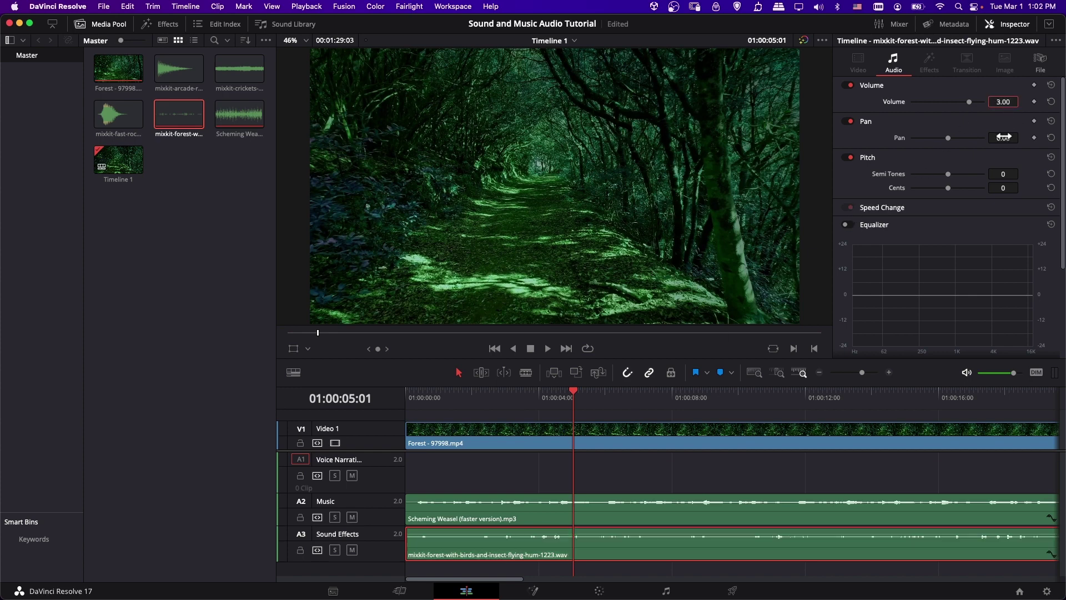
{"action": "left_click", "coordinate": [1003, 136]}
{"action": "left_click", "coordinate": [665, 483]}
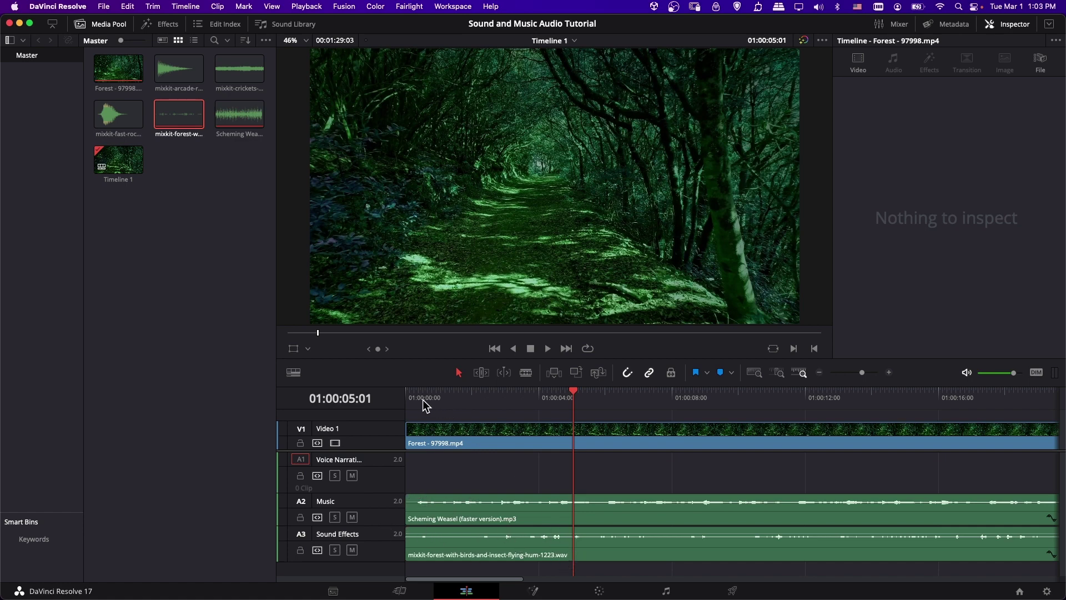
{"action": "left_click_drag", "start_coordinate": [414, 399], "coordinate": [401, 399]}
{"action": "key", "text": "space"}
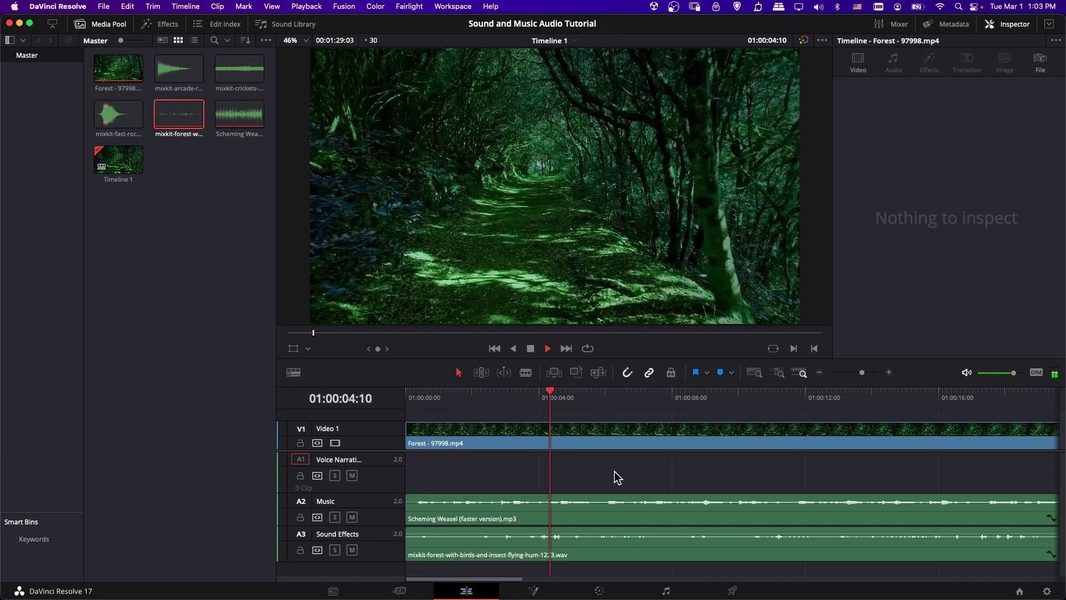
{"action": "key", "text": "space"}
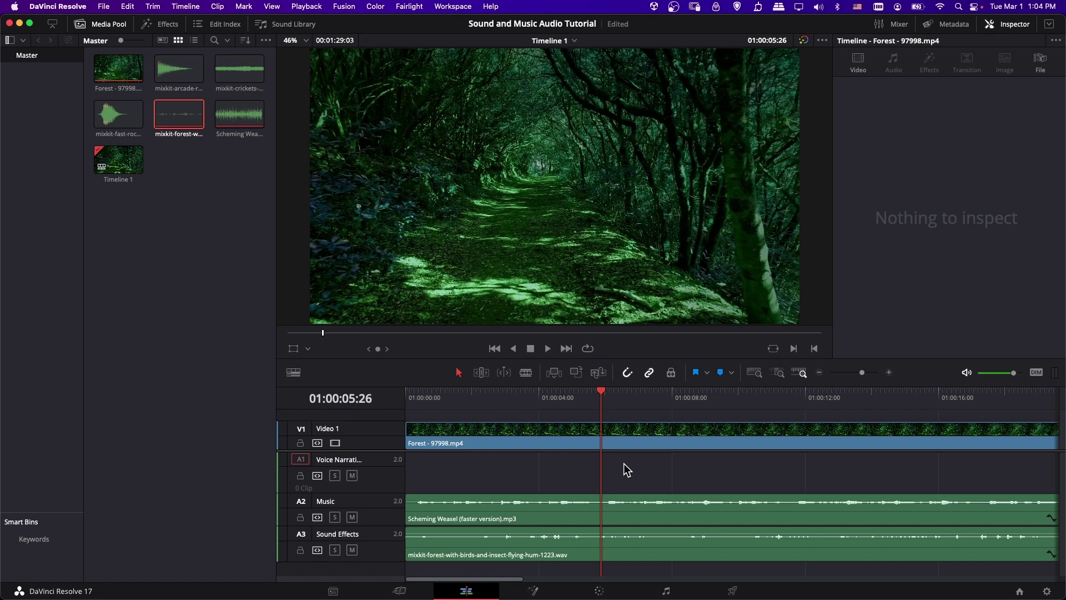
{"action": "left_click", "coordinate": [408, 392]}
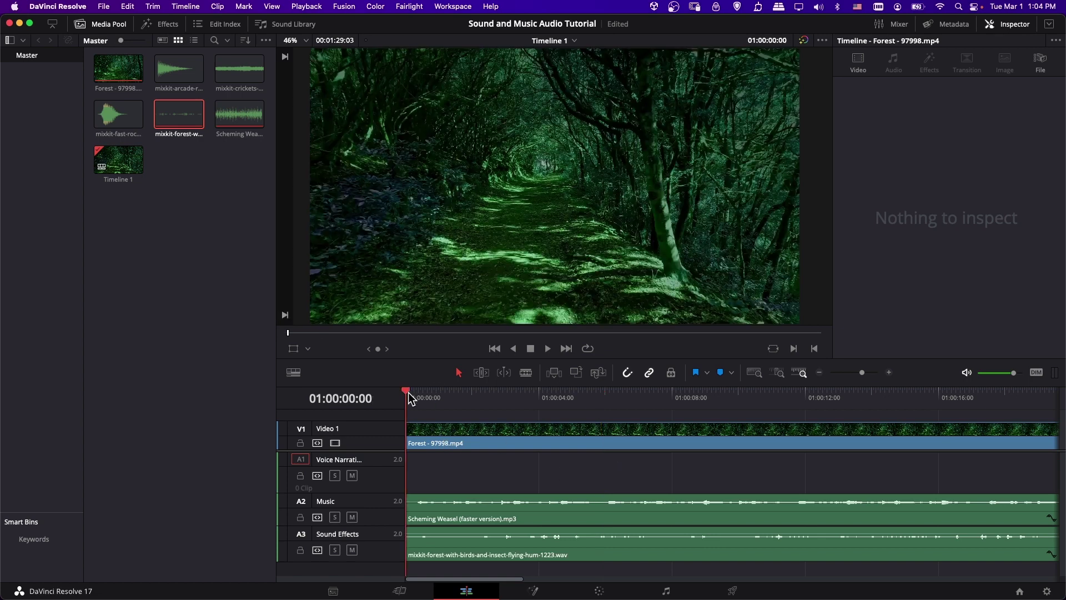
{"action": "left_click_drag", "start_coordinate": [435, 584], "coordinate": [525, 573]}
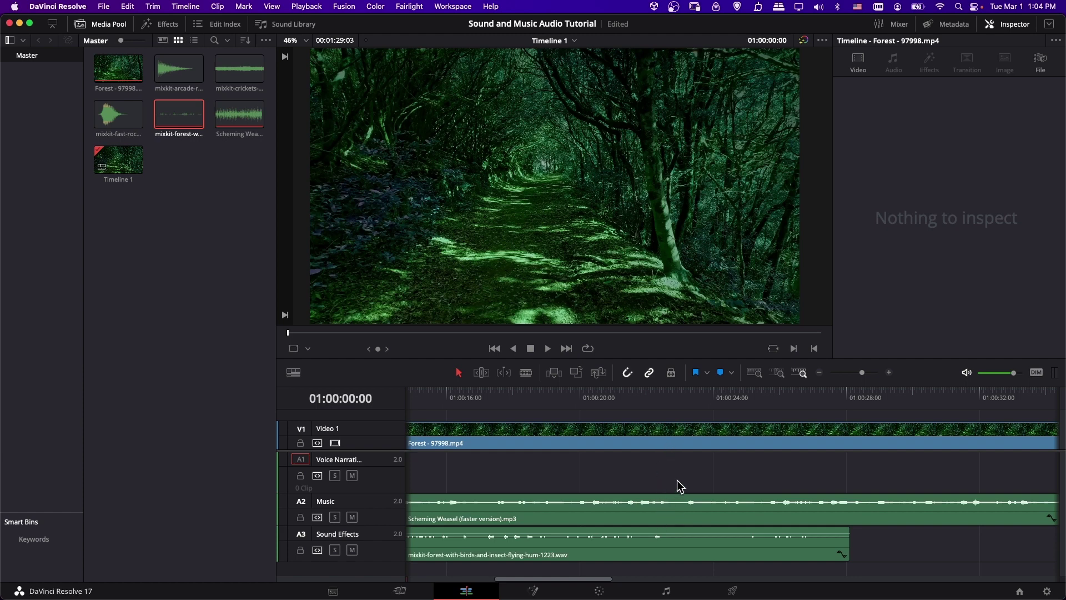
Blade the music clip at about 01:00:22, delete the rest, and add another Scheming Weasel clip after it.
{"action": "key", "text": "b"}
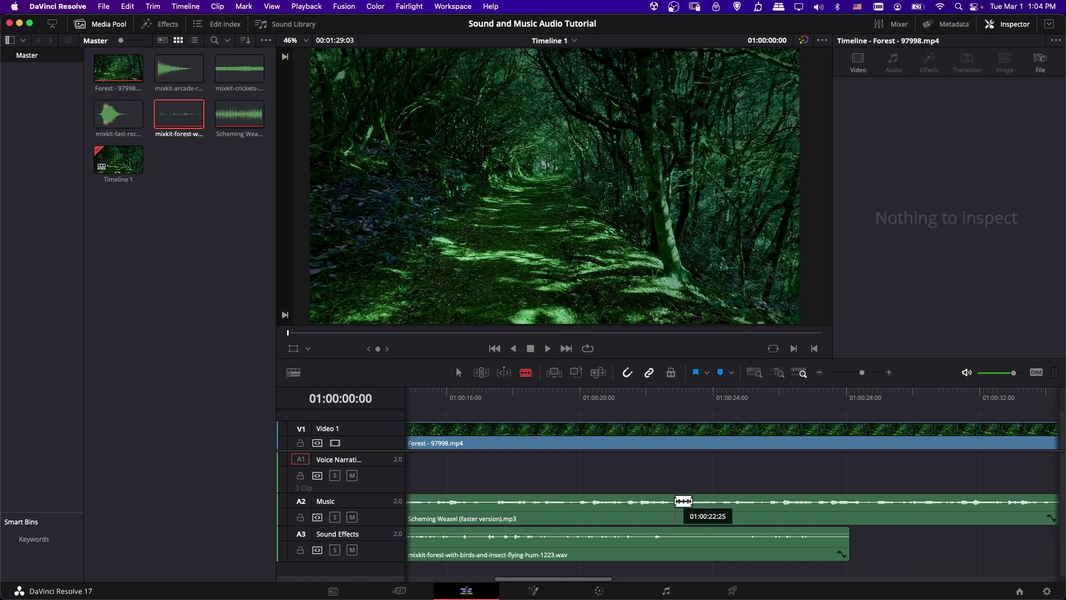
{"action": "left_click", "coordinate": [675, 501]}
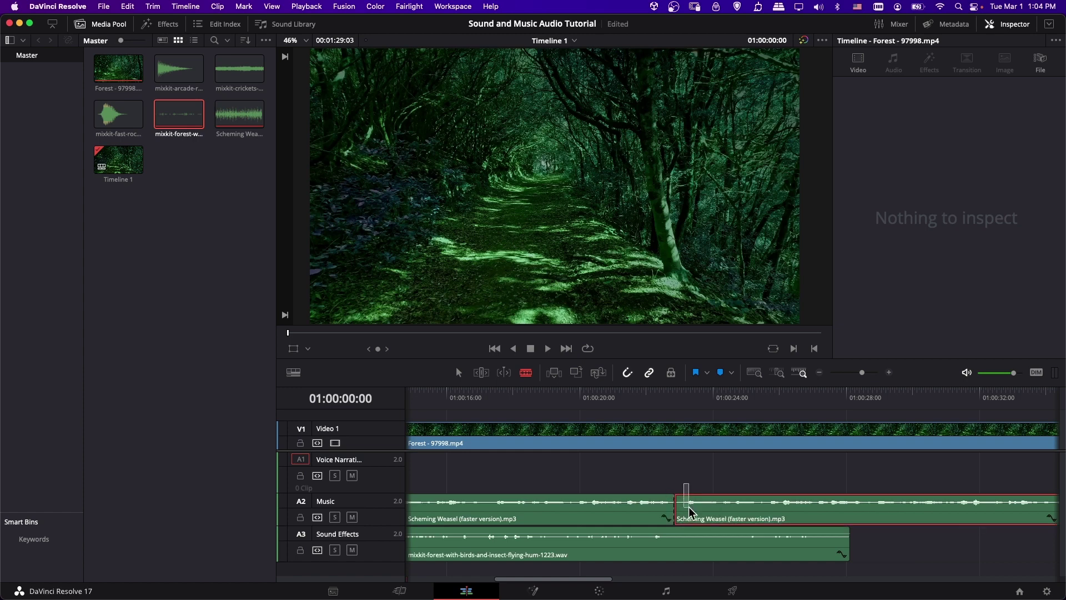
{"action": "key", "text": "Delete"}
{"action": "left_click", "coordinate": [173, 136]}
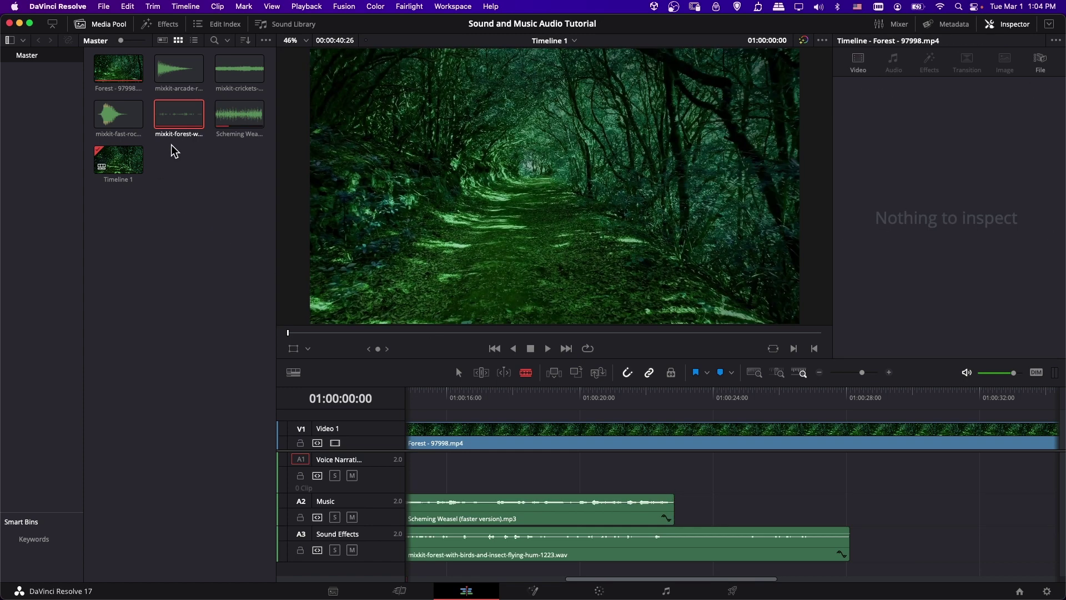
{"action": "left_click_drag", "start_coordinate": [240, 114], "coordinate": [692, 503]}
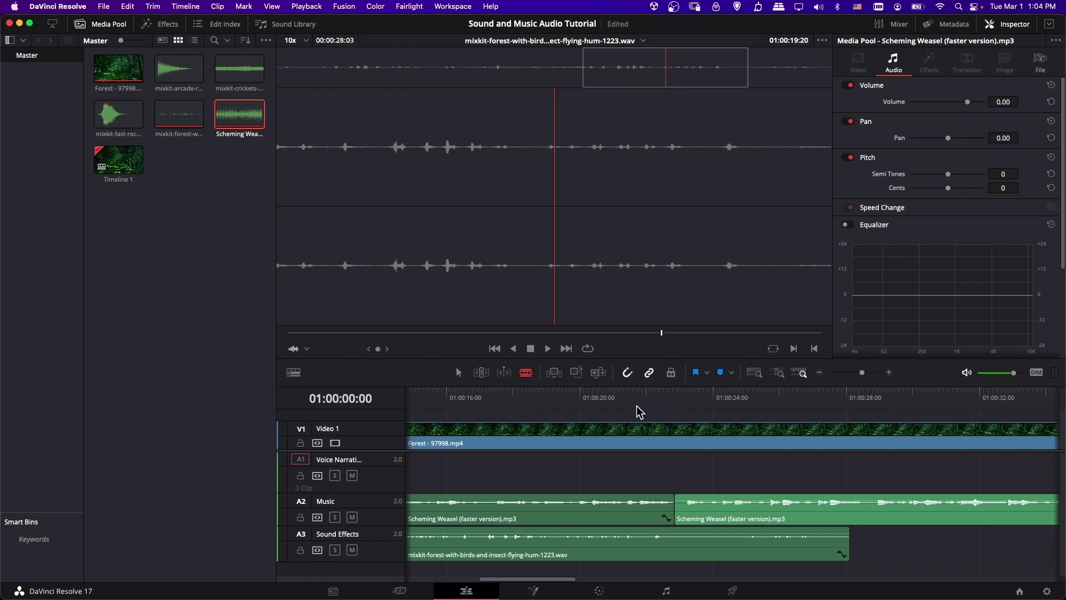
Return to selection mode and play the music across the new join.
{"action": "left_click", "coordinate": [637, 404]}
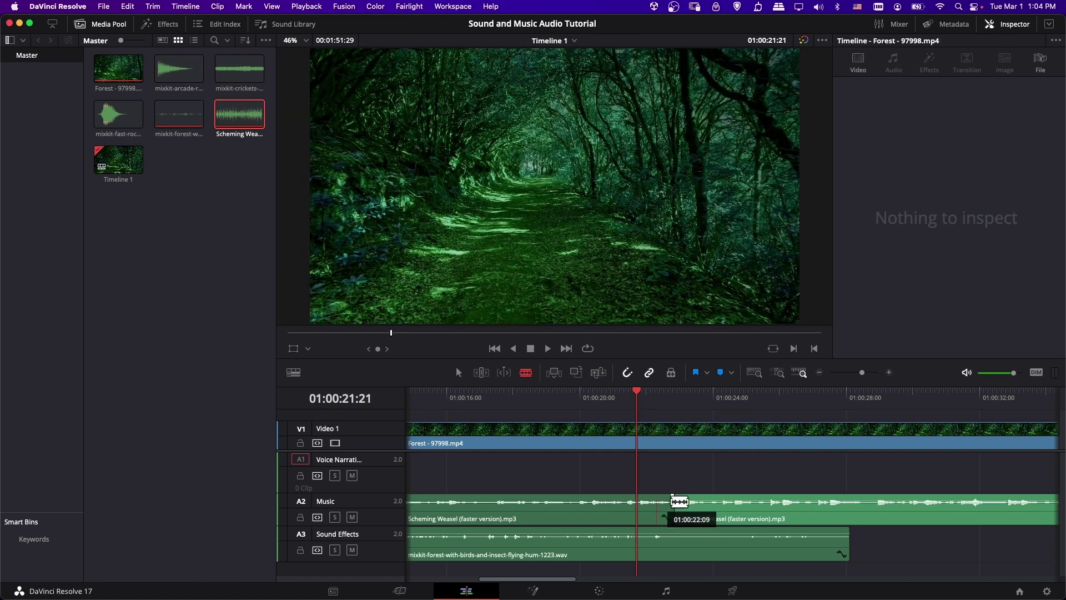
{"action": "key", "text": "a"}
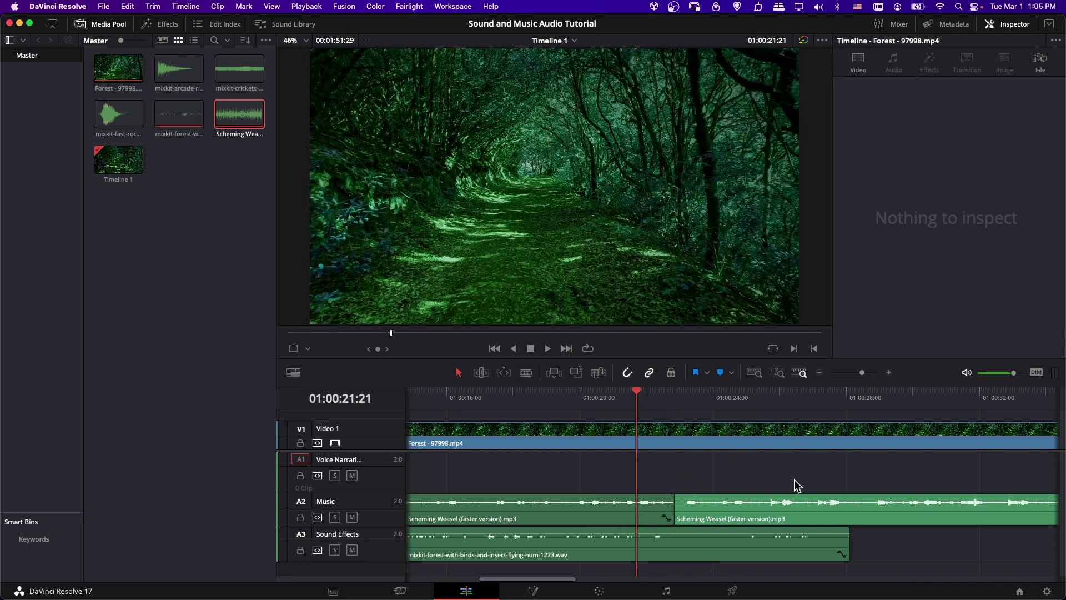
{"action": "key", "text": "space"}
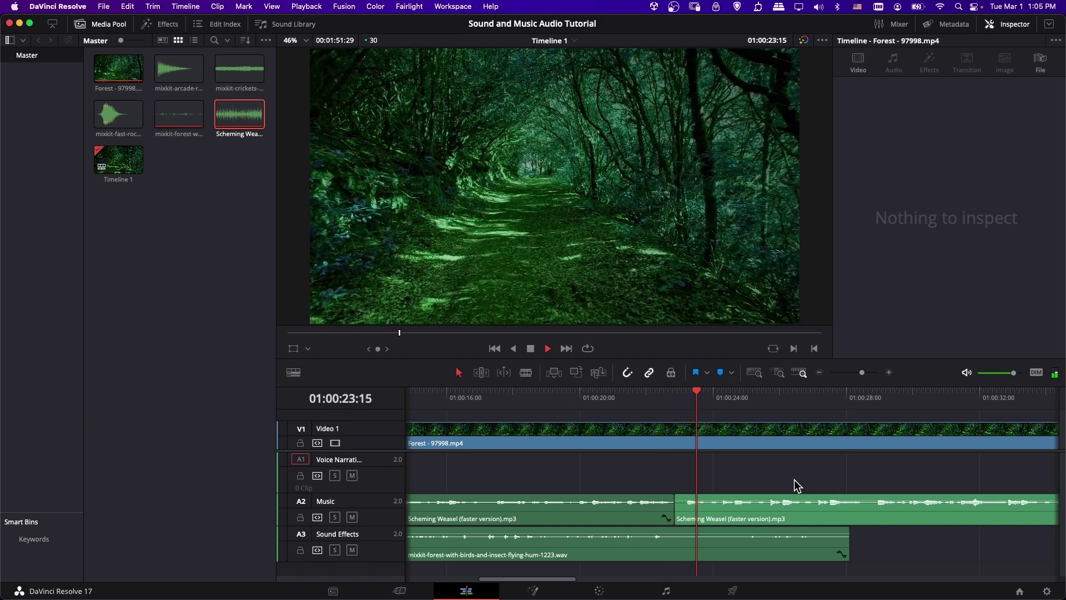
{"action": "key", "text": "space"}
{"action": "left_click", "coordinate": [656, 469]}
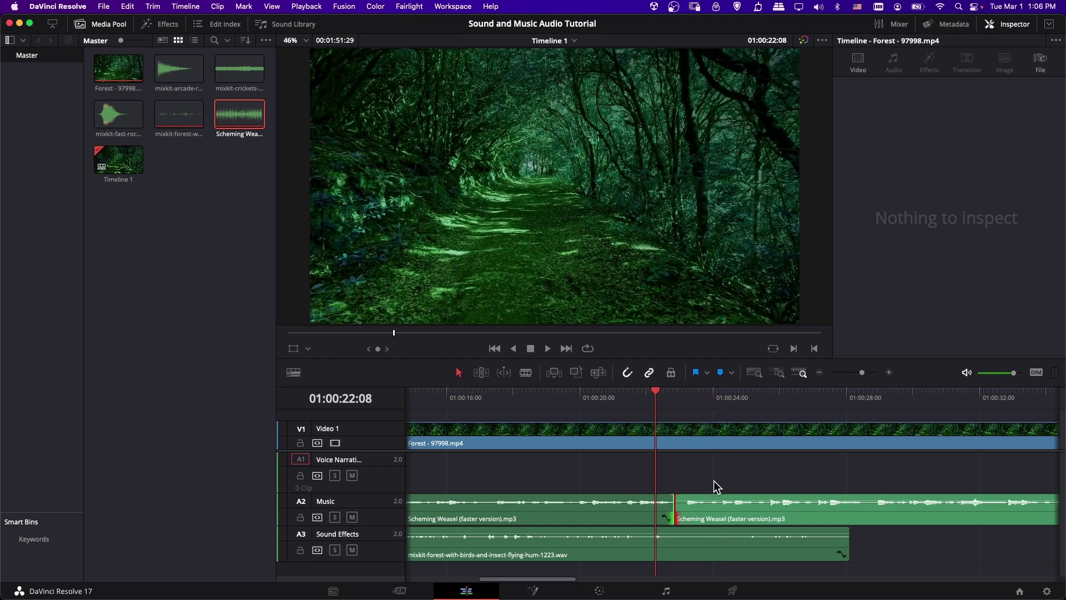
Add a 60-frame 0 dB cross fade at the music join, accepting Trim Clips for insufficient handles.
{"action": "right_click", "coordinate": [676, 507]}
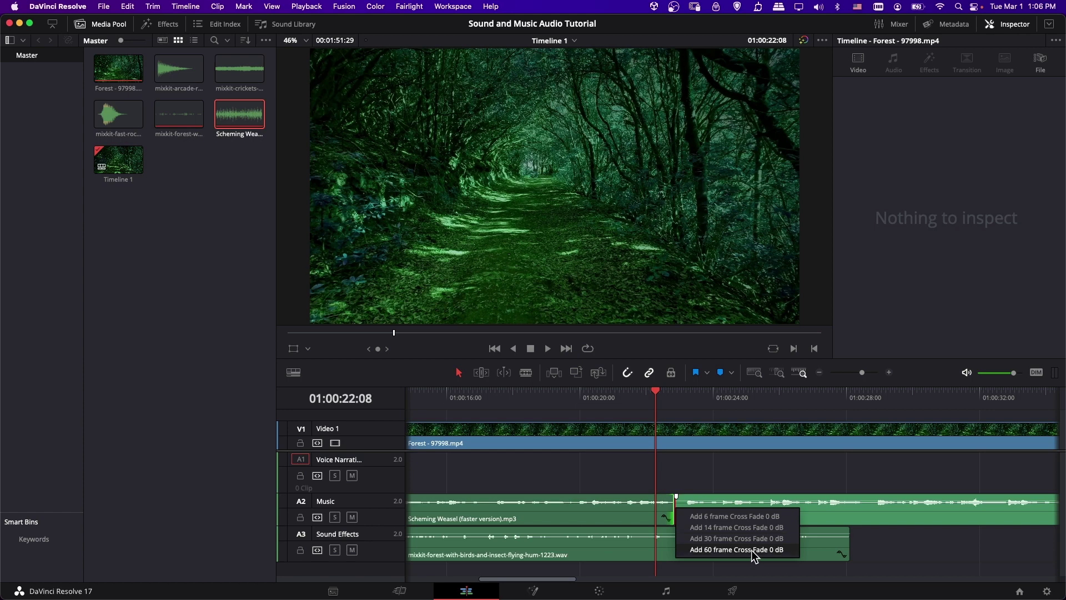
{"action": "left_click", "coordinate": [675, 506]}
{"action": "right_click", "coordinate": [676, 506]}
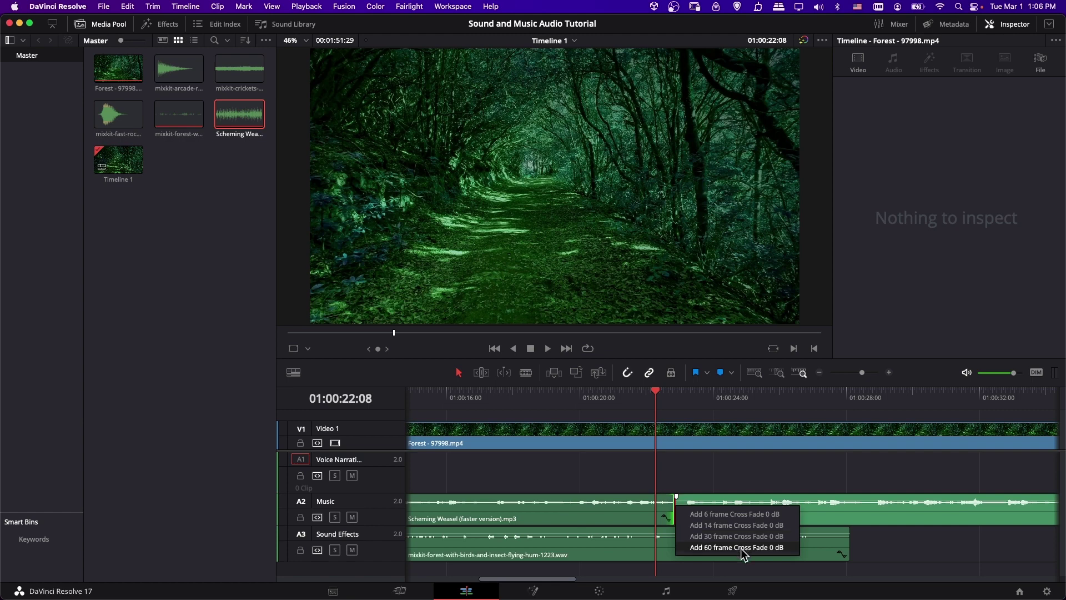
{"action": "left_click", "coordinate": [740, 548]}
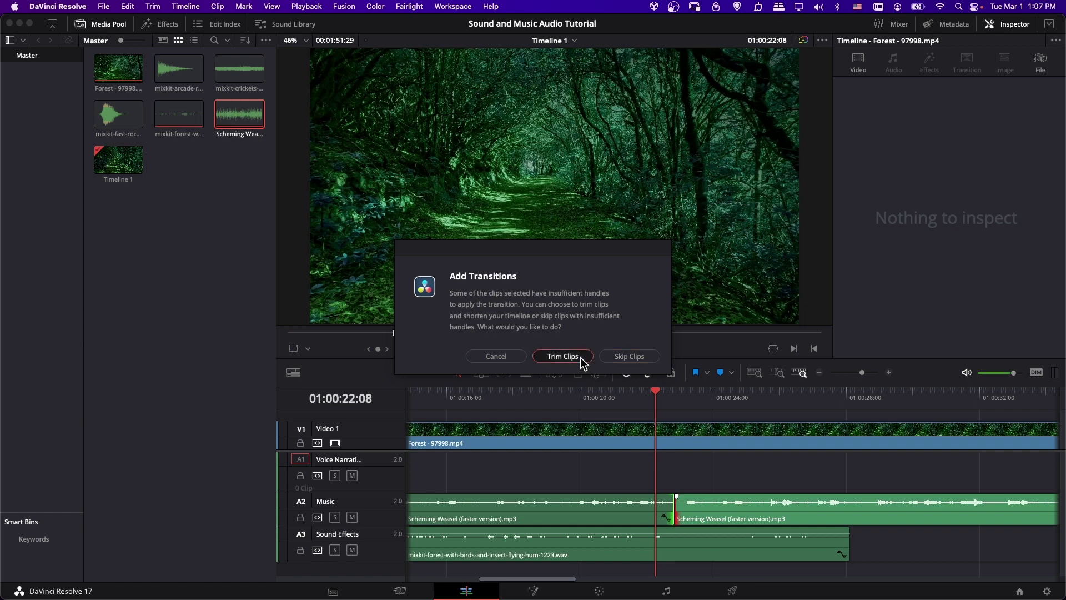
{"action": "left_click", "coordinate": [563, 356]}
Play through the cross fade, then undo it so the music clips meet in a plain cut.
{"action": "left_click", "coordinate": [617, 398]}
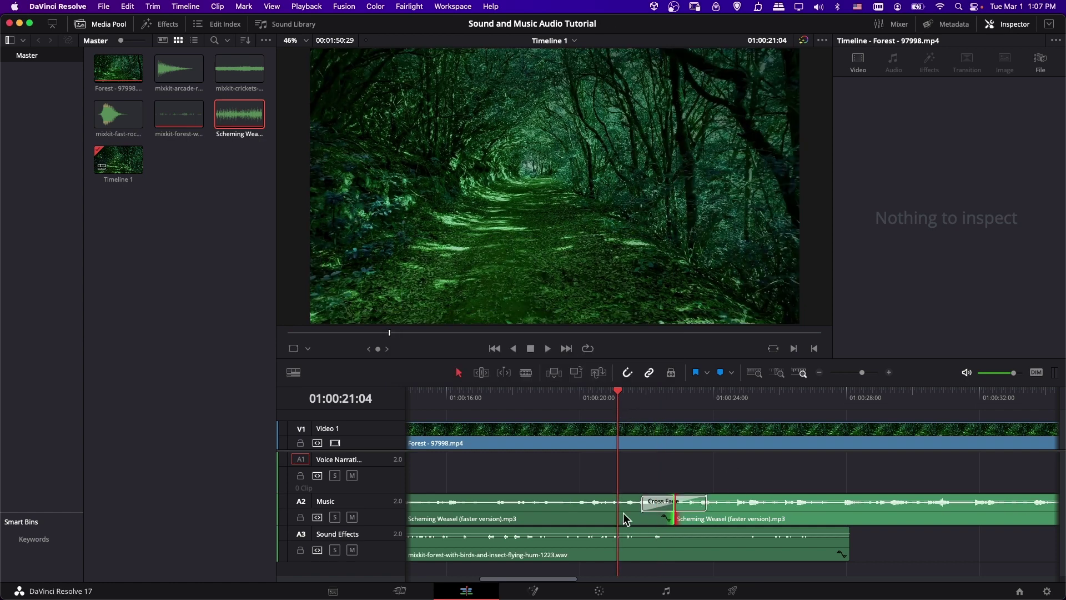
{"action": "key", "text": "space"}
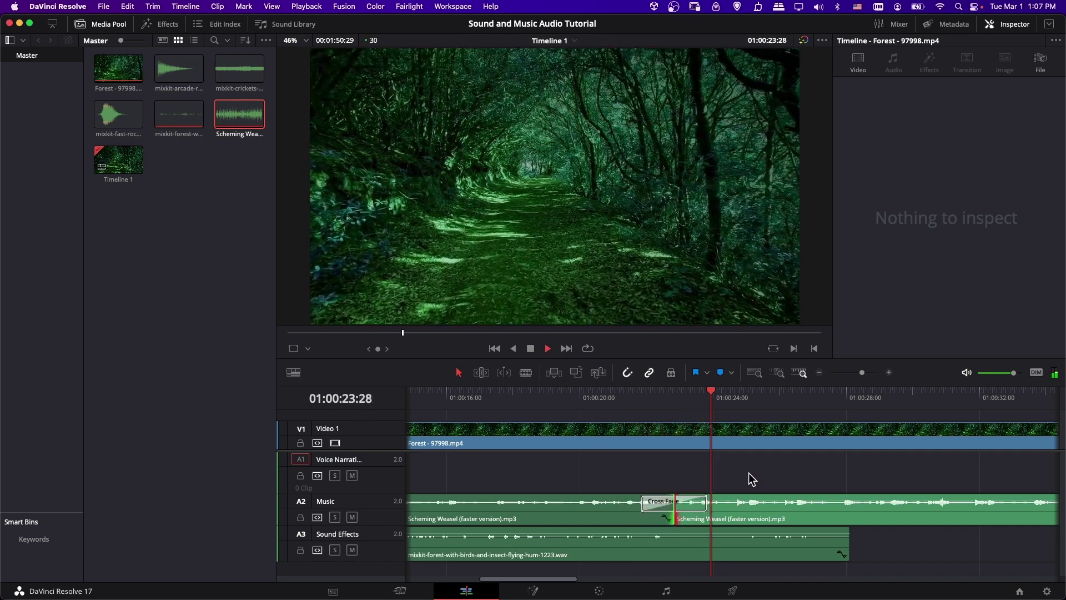
{"action": "key", "text": "space"}
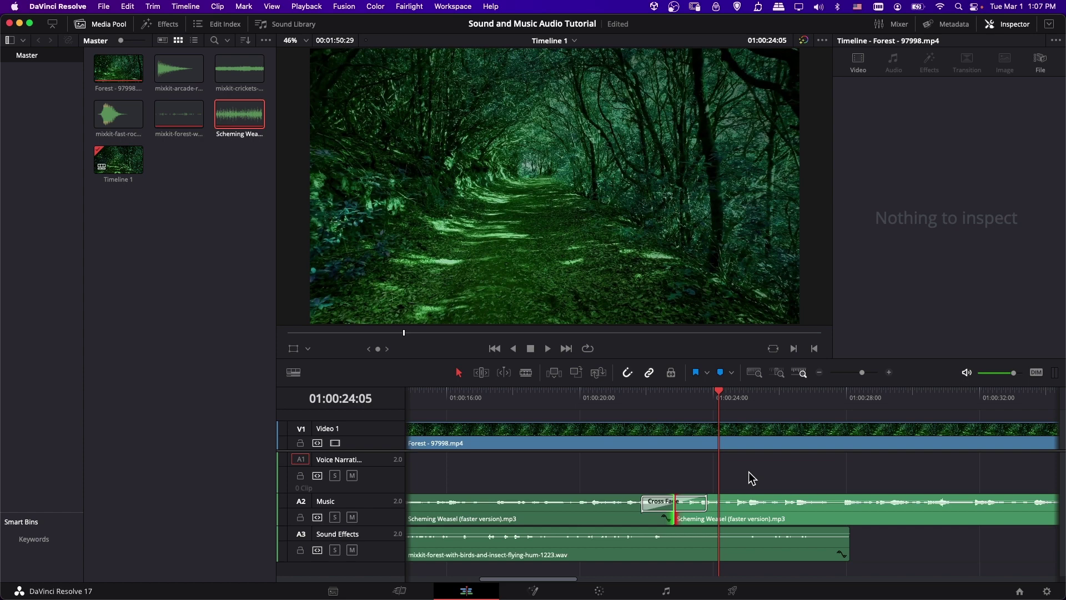
{"action": "left_click", "coordinate": [656, 403]}
{"action": "key", "text": "super+z"}
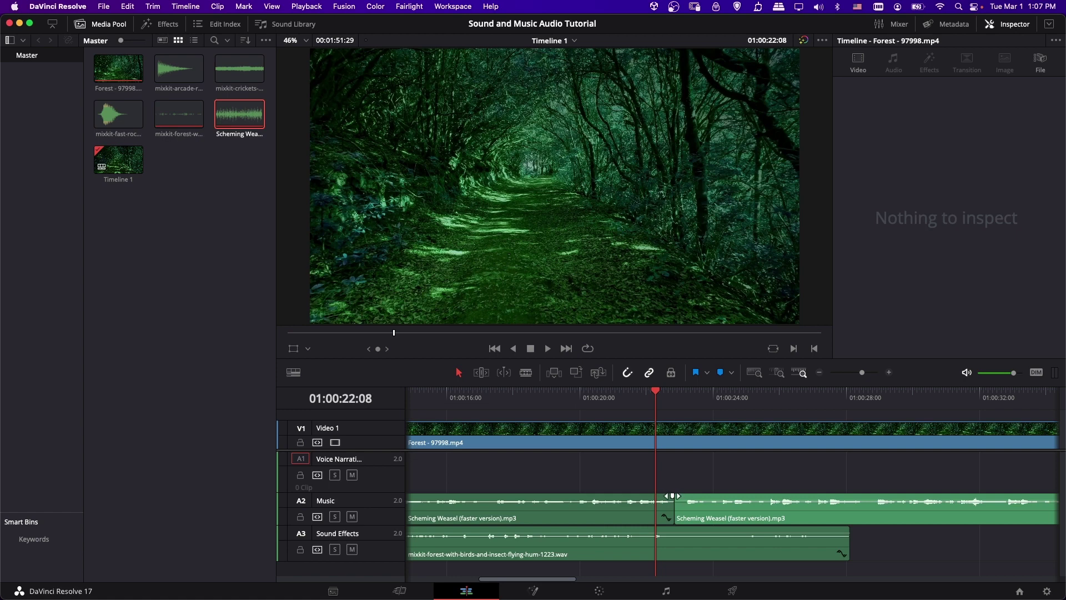
Add a fade-out to the first music clip and a fade-in to the second at their join.
{"action": "left_click_drag", "start_coordinate": [671, 495], "coordinate": [657, 496]}
{"action": "left_click_drag", "start_coordinate": [649, 496], "coordinate": [639, 496]}
{"action": "left_click_drag", "start_coordinate": [638, 497], "coordinate": [639, 496]}
{"action": "left_click_drag", "start_coordinate": [677, 495], "coordinate": [702, 494]}
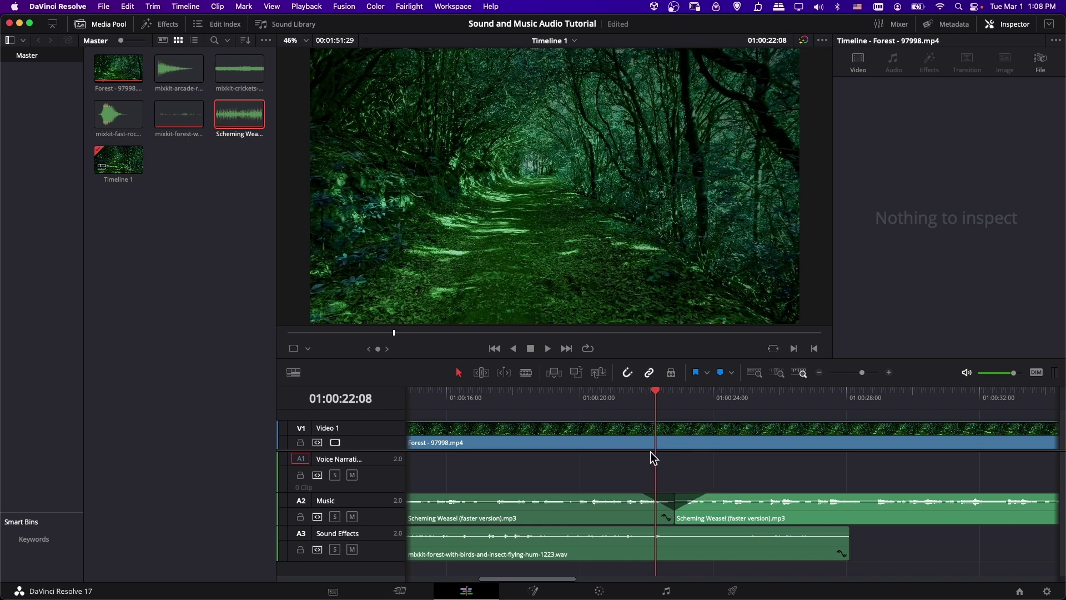
Play the music across the faded join to check the transition.
{"action": "left_click", "coordinate": [617, 398]}
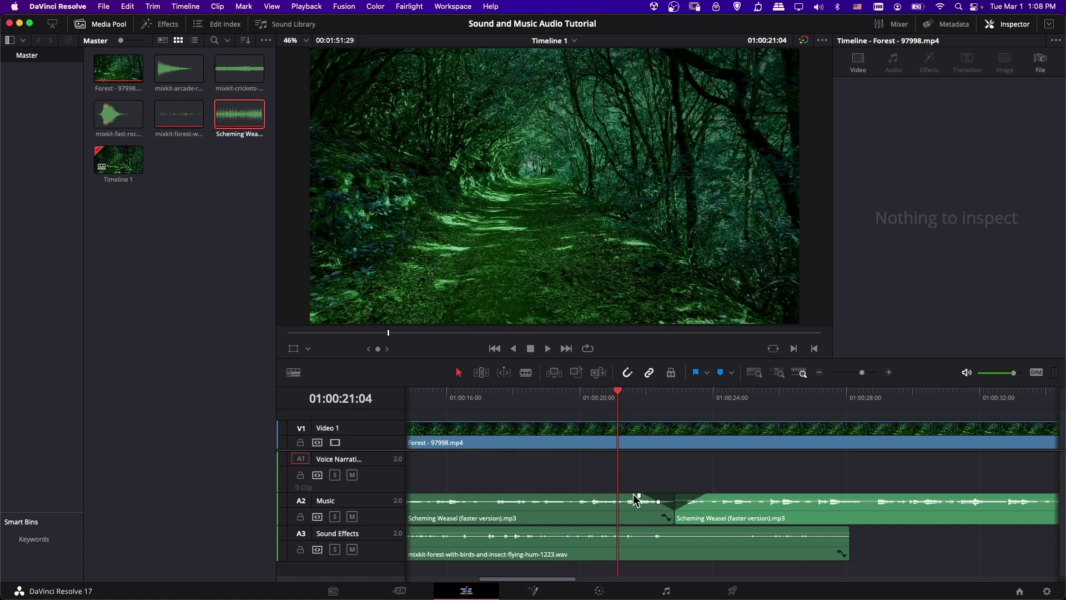
{"action": "left_click", "coordinate": [675, 509]}
{"action": "left_click", "coordinate": [731, 470]}
{"action": "key", "text": "space"}
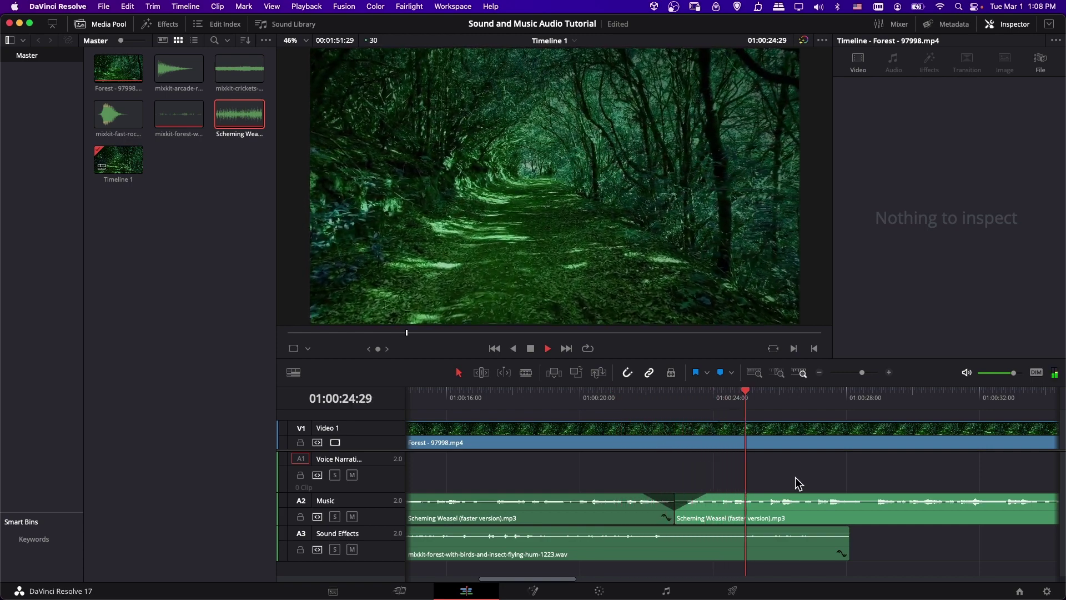
{"action": "key", "text": "space"}
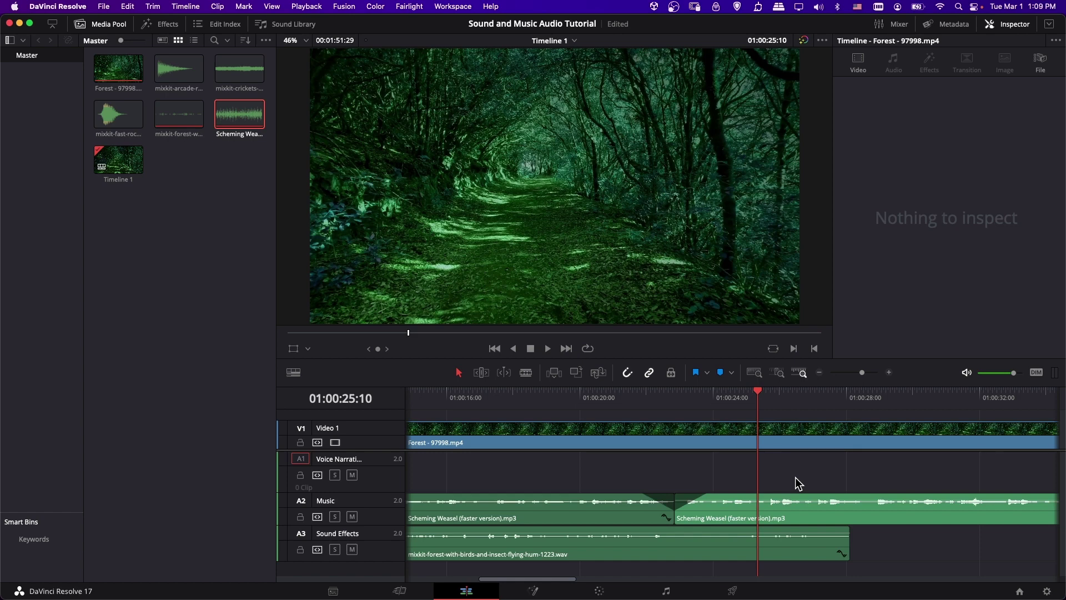
Compare the two Scheming Weasel clips and reset the first one's volume from -5.00 to 0.00 dB.
{"action": "left_click", "coordinate": [645, 517]}
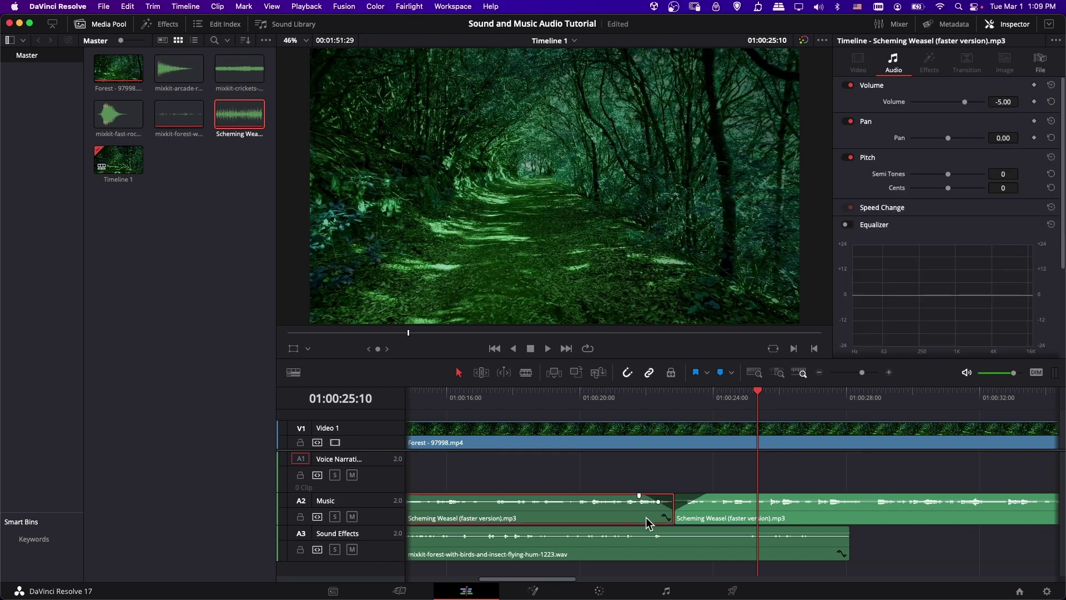
{"action": "left_click", "coordinate": [718, 518]}
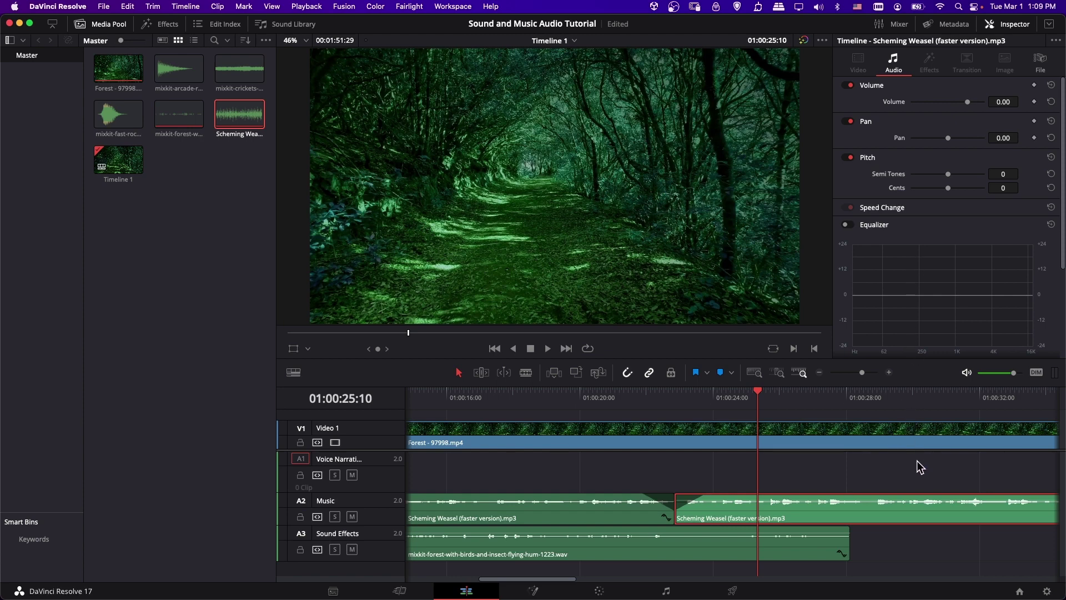
{"action": "mouse_move", "coordinate": [636, 518]}
{"action": "left_click", "coordinate": [636, 520]}
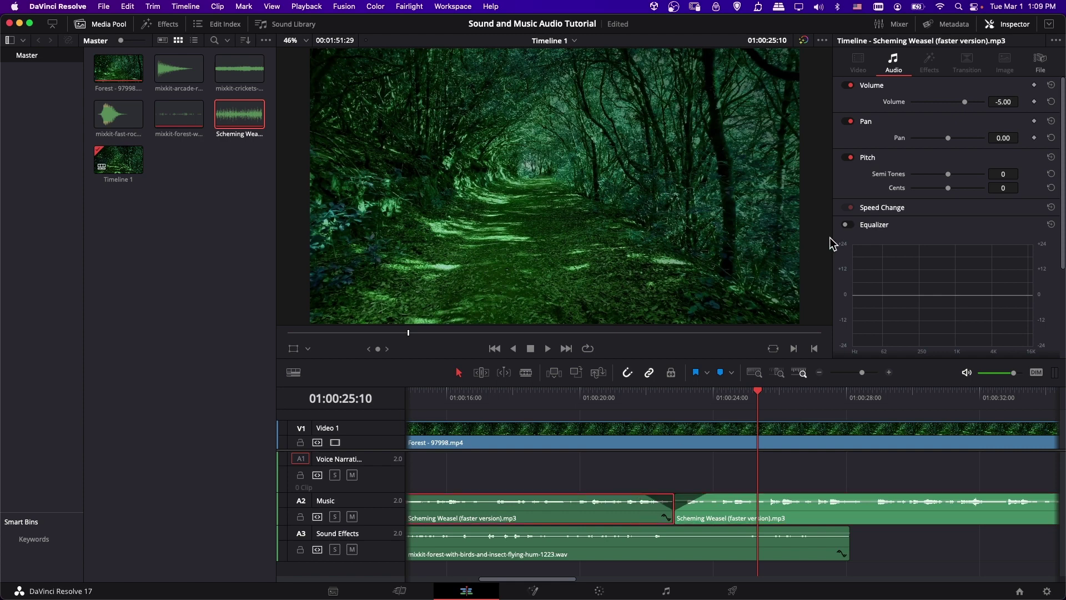
{"action": "left_click", "coordinate": [1051, 102]}
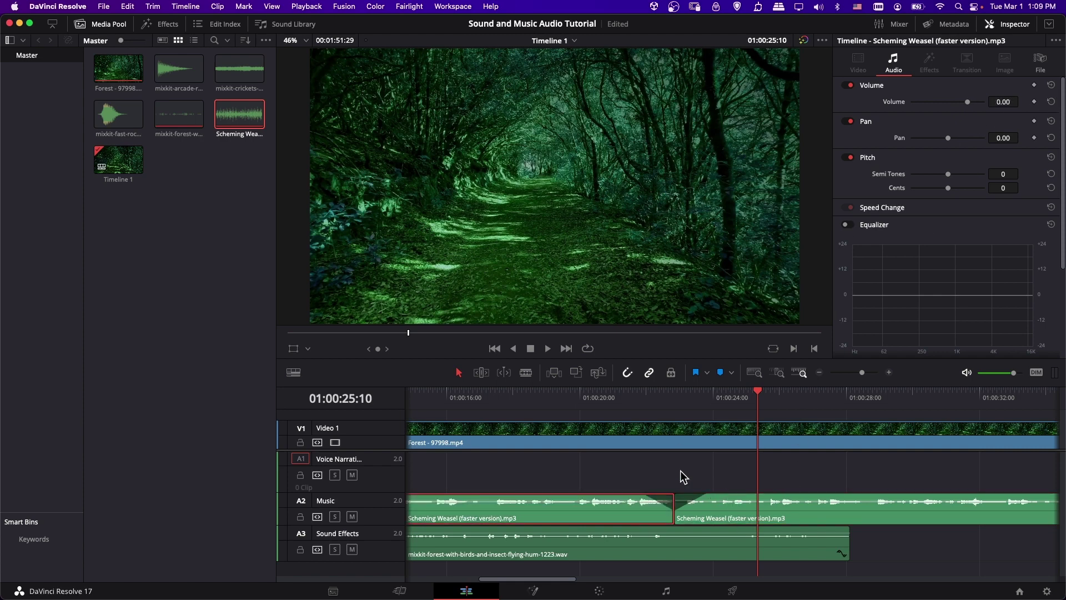
On the Fairlight page, widen the mixer to show all tracks and lower the Music fader.
{"action": "left_click", "coordinate": [669, 593]}
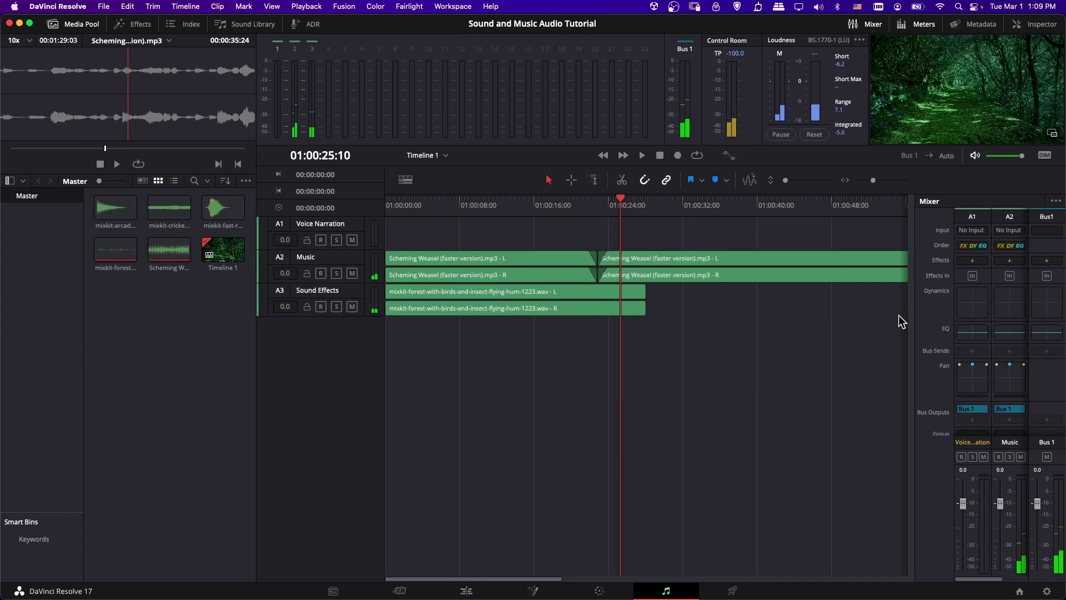
{"action": "left_click_drag", "start_coordinate": [911, 313], "coordinate": [866, 318]}
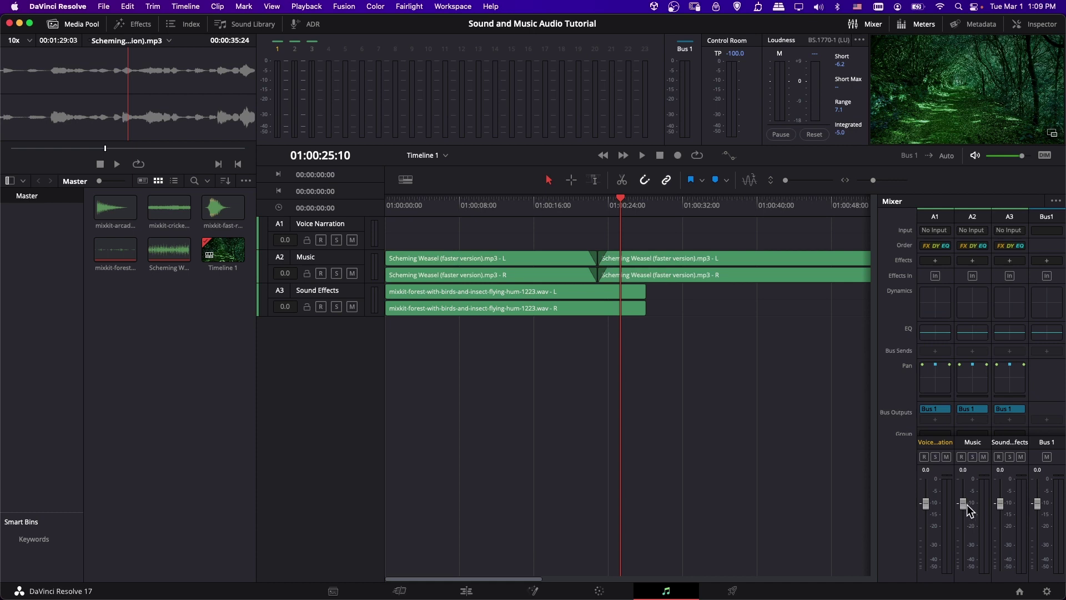
{"action": "left_click_drag", "start_coordinate": [965, 504], "coordinate": [966, 524]}
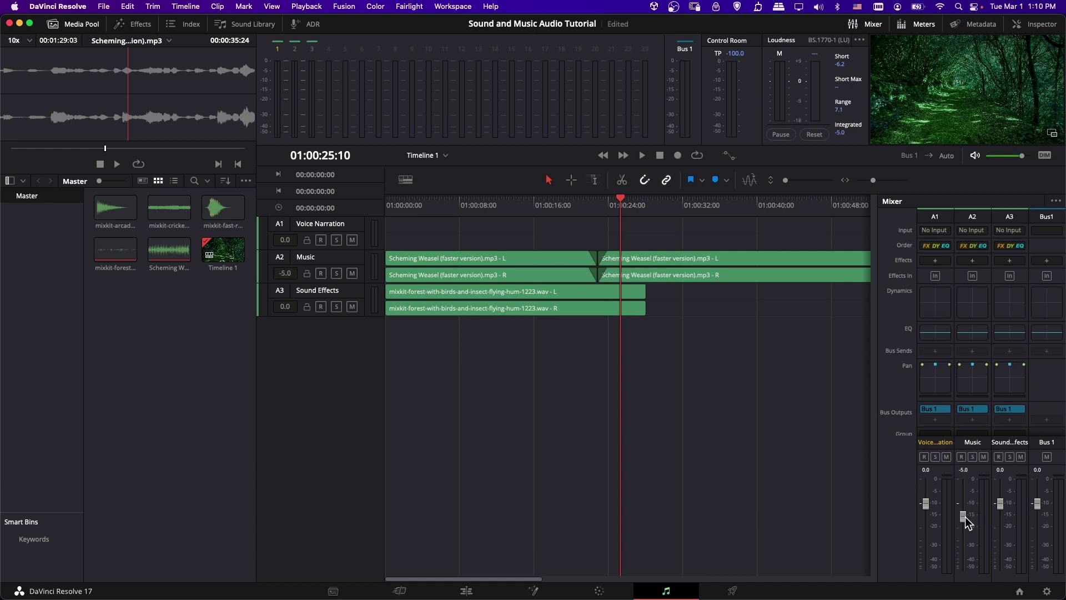
Play back from 01:00:19:27 and fine-tune the Music fader to about -3.3 dB.
{"action": "left_click", "coordinate": [571, 210]}
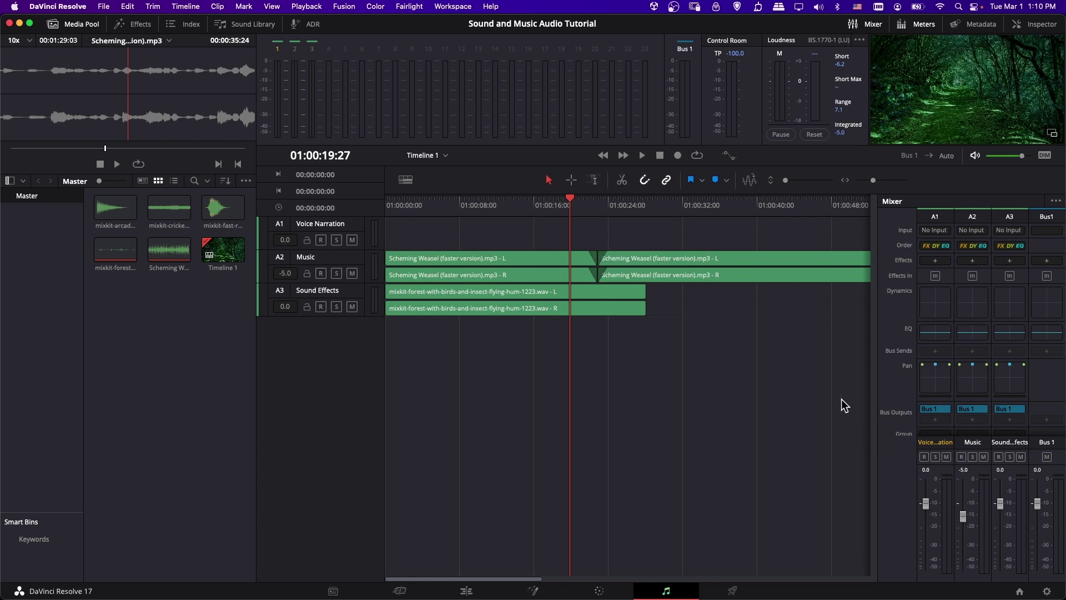
{"action": "key", "text": "space"}
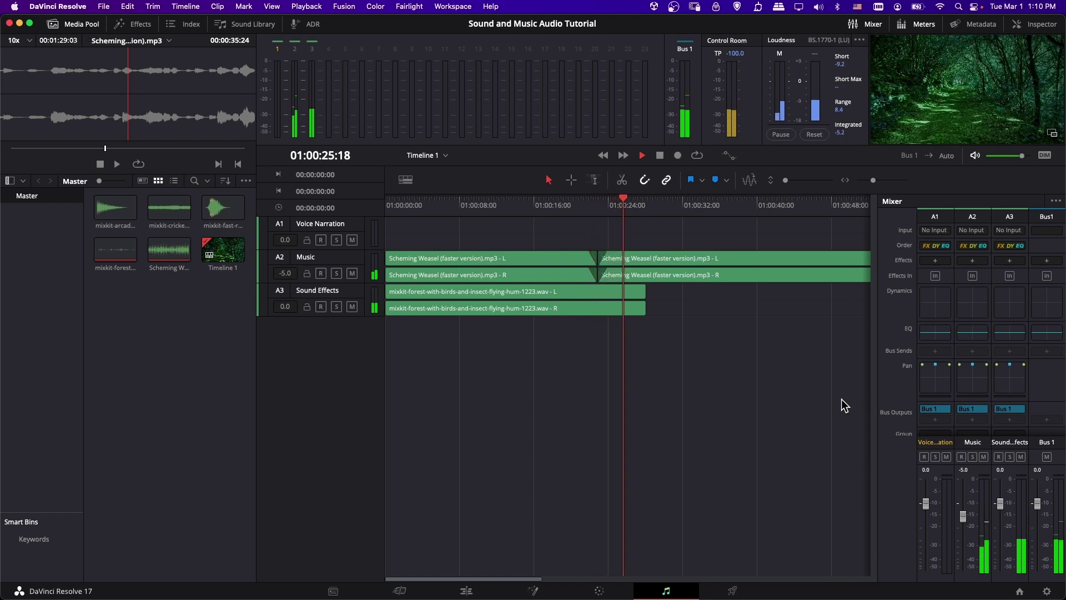
{"action": "key", "text": "space"}
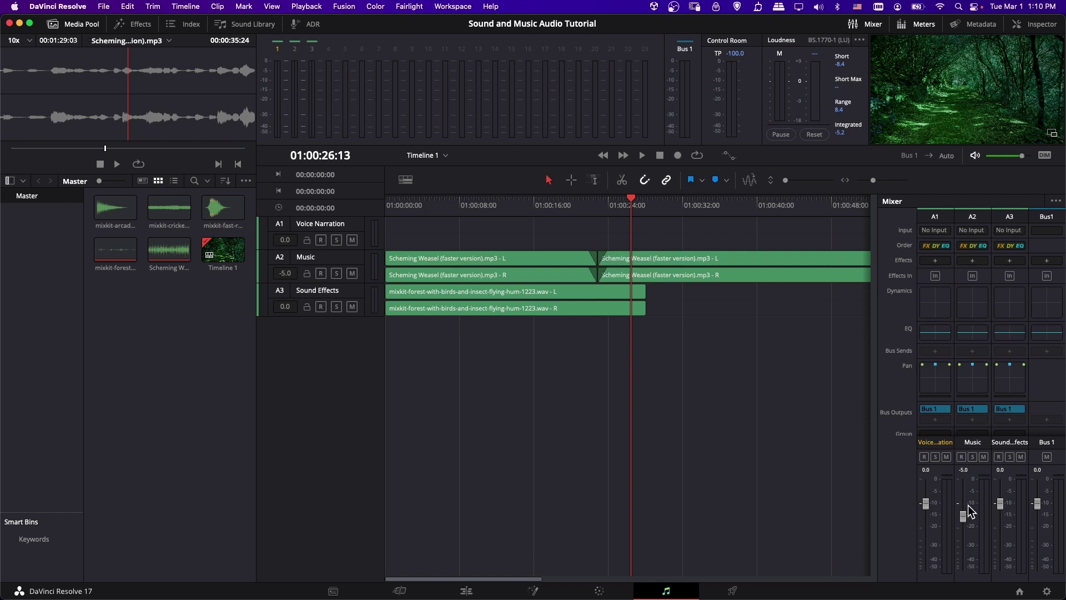
{"action": "left_click_drag", "start_coordinate": [963, 516], "coordinate": [963, 504]}
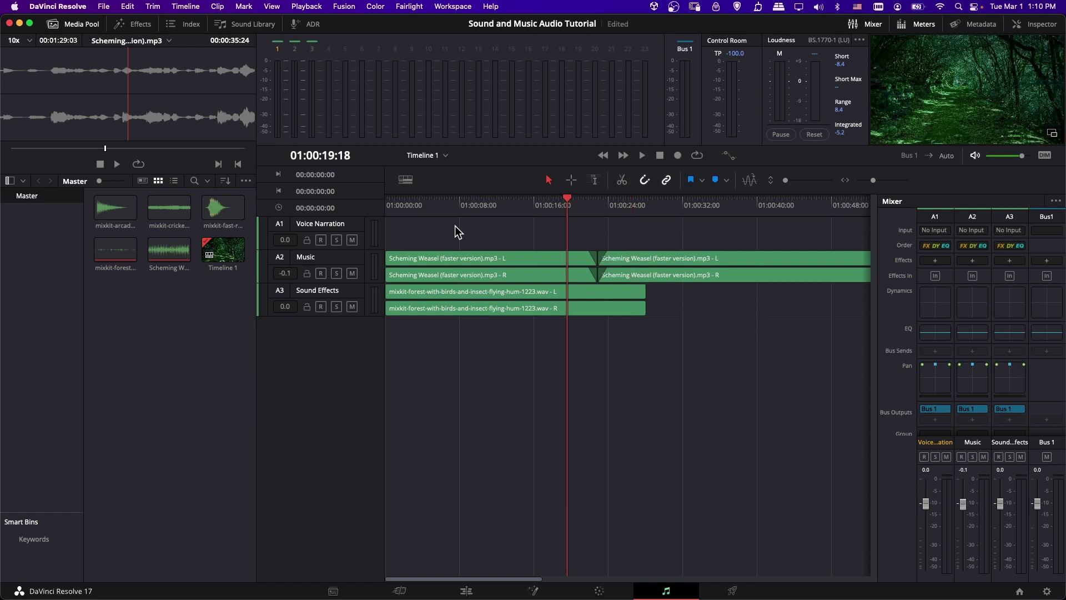
{"action": "key", "text": "space"}
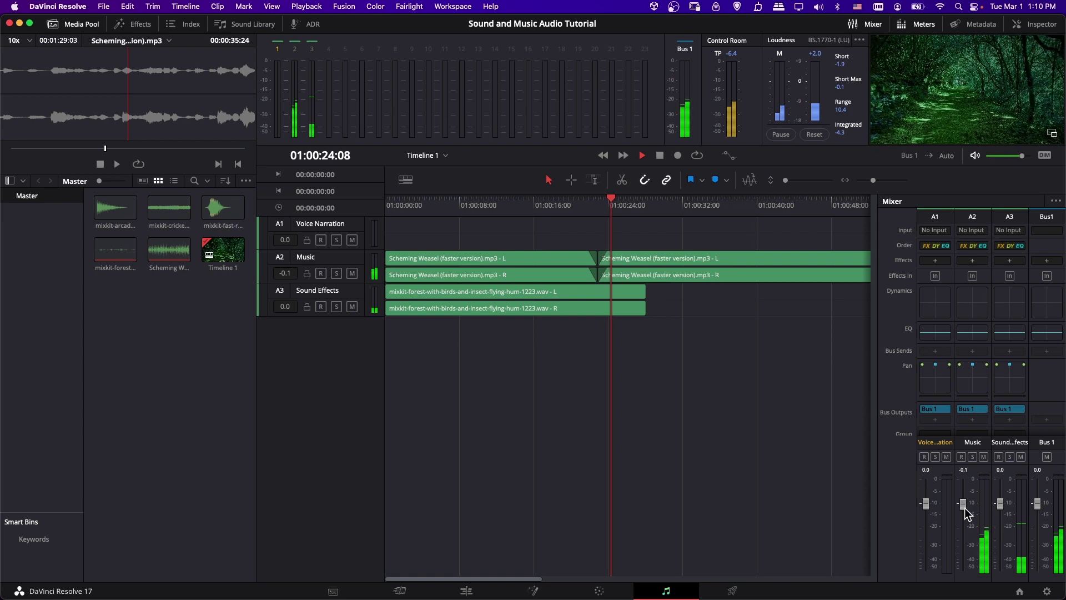
{"action": "key", "text": "space"}
{"action": "left_click_drag", "start_coordinate": [962, 504], "coordinate": [961, 517]}
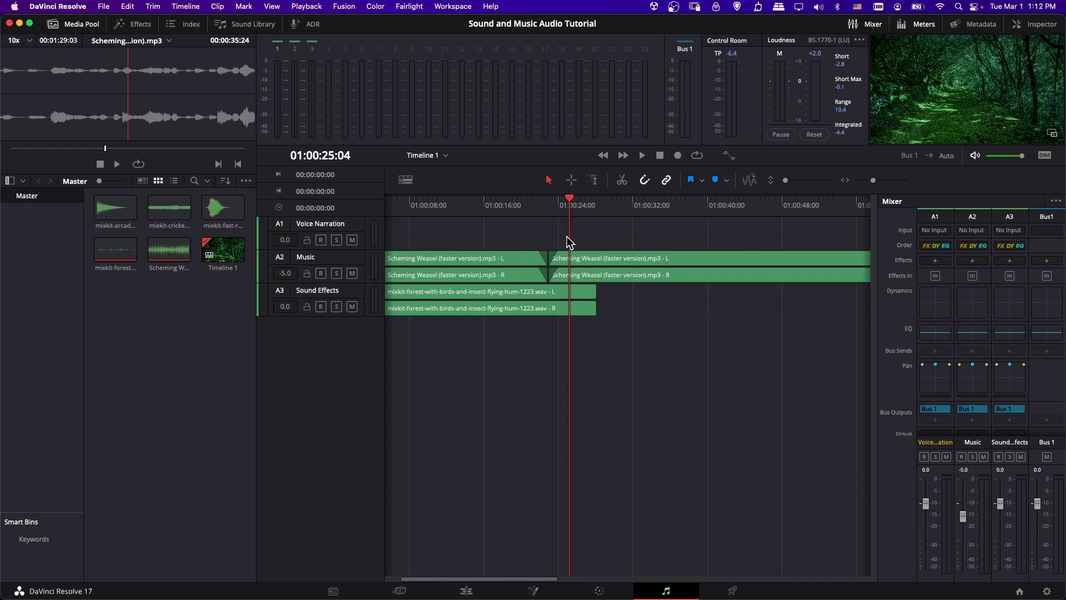
Add Channel > Dialogue Processor to the Voice Narration effects slot and close its settings window.
{"action": "left_click", "coordinate": [942, 261]}
{"action": "mouse_move", "coordinate": [974, 276]}
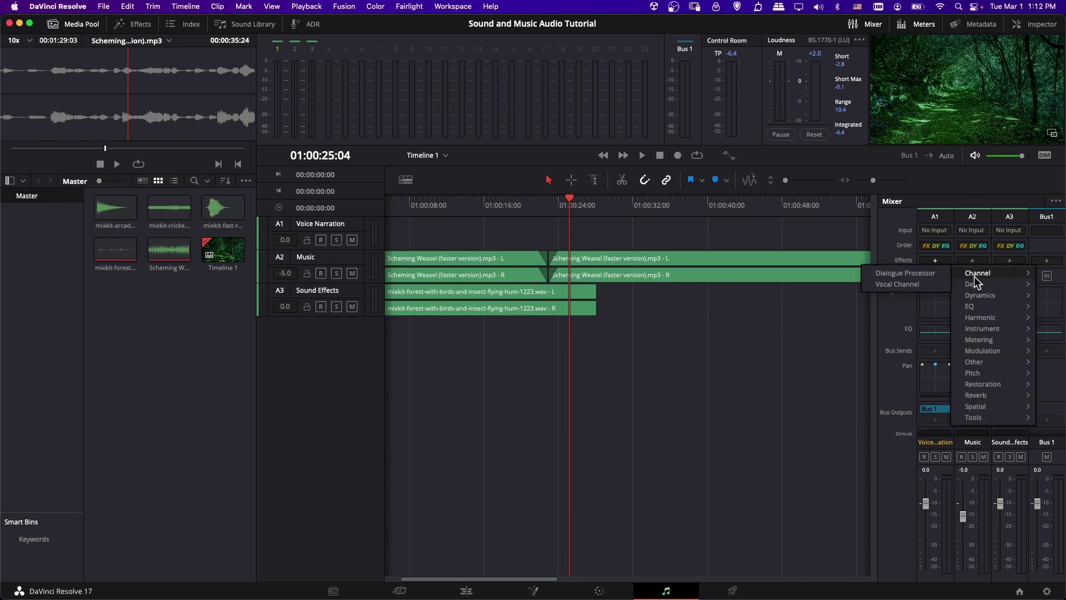
{"action": "left_click", "coordinate": [938, 273]}
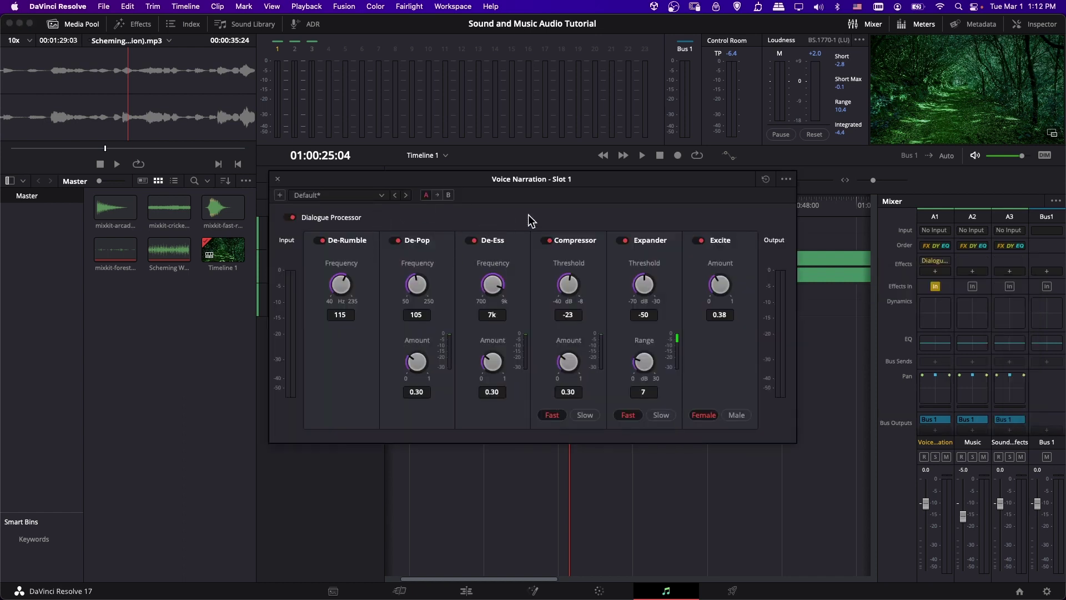
{"action": "left_click", "coordinate": [278, 179]}
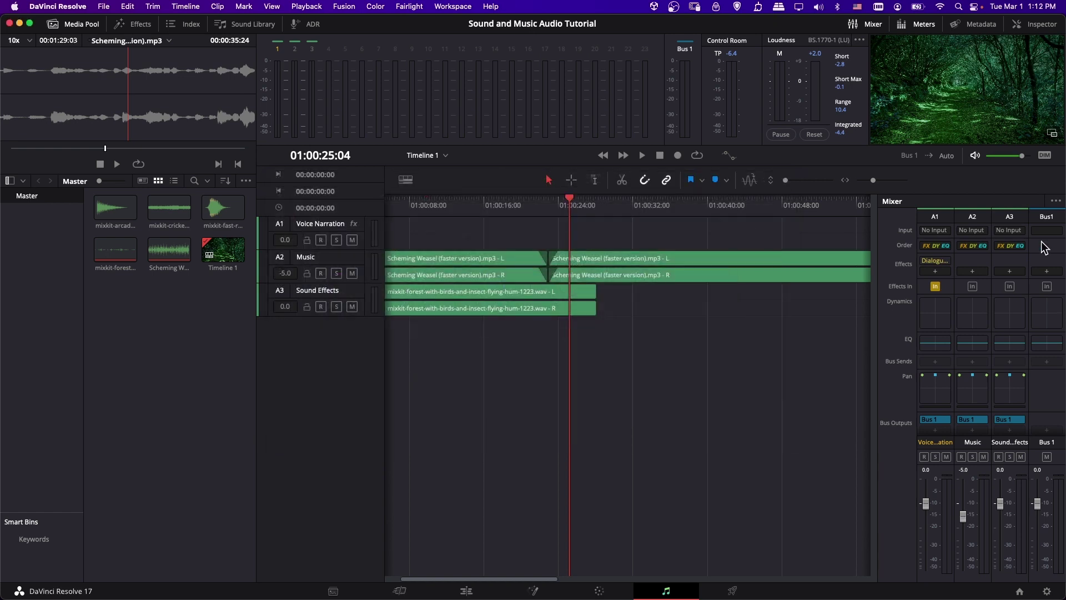
Remove the Dialogue Processor from Voice Narration, browse the effects list without adding one, and show the Sound Library.
{"action": "right_click", "coordinate": [948, 259]}
{"action": "left_click", "coordinate": [957, 282]}
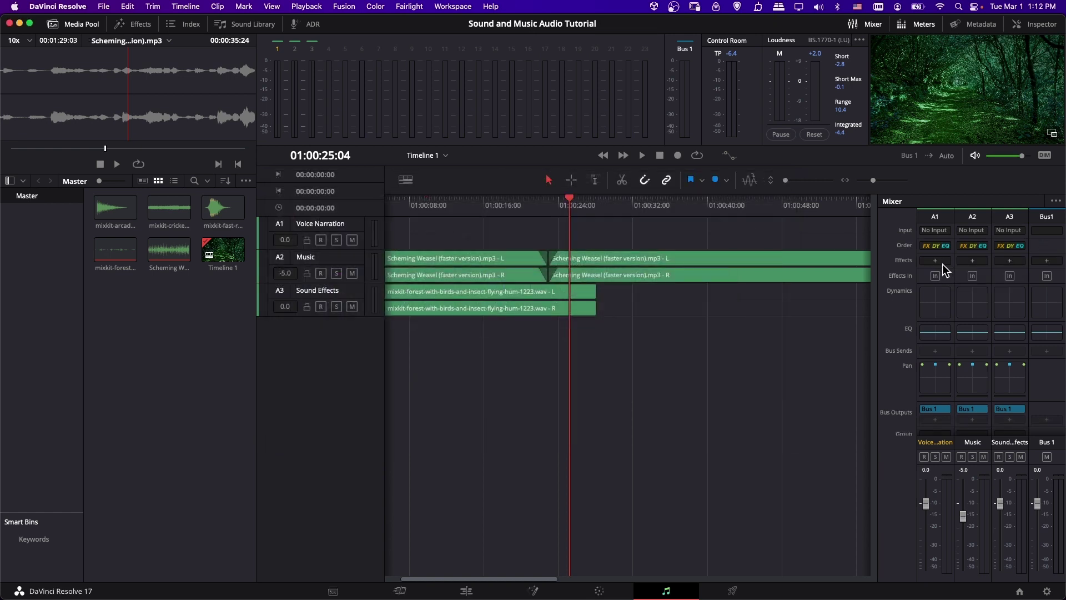
{"action": "left_click", "coordinate": [940, 261]}
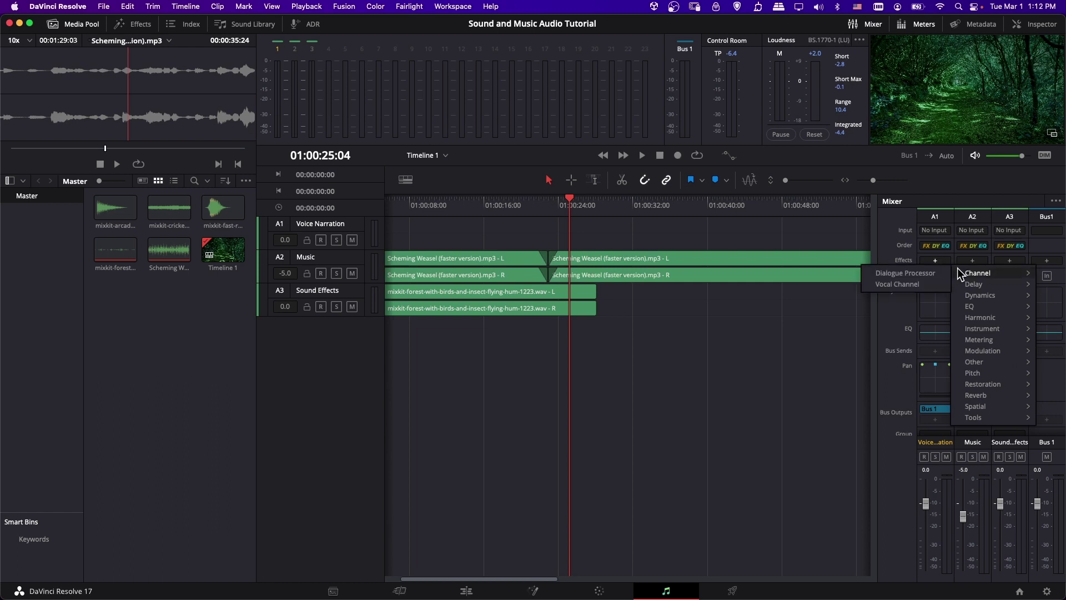
{"action": "mouse_move", "coordinate": [967, 283]}
{"action": "mouse_move", "coordinate": [994, 387]}
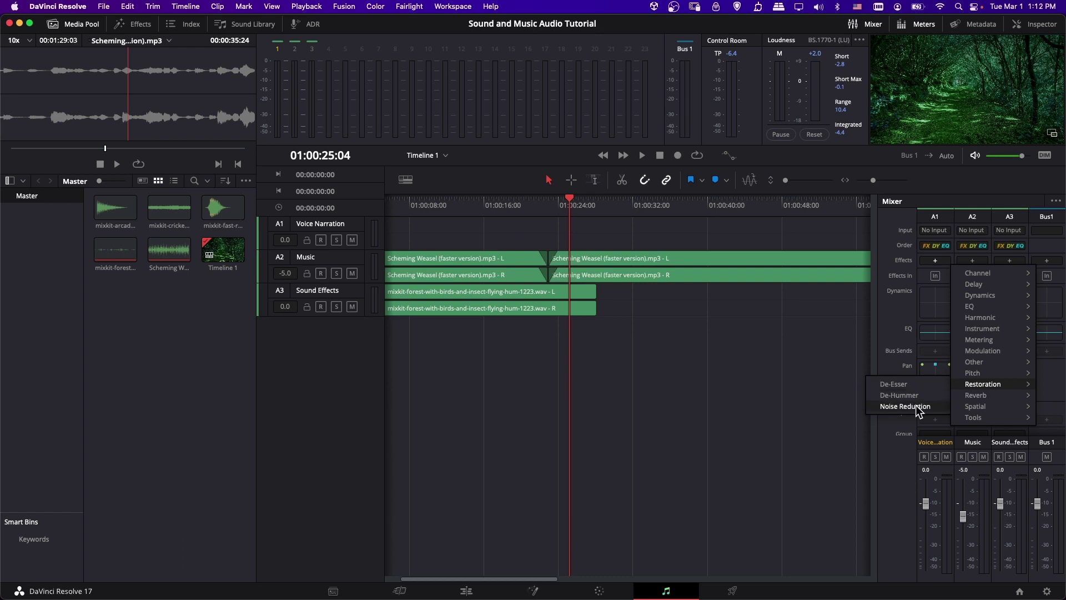
{"action": "left_click", "coordinate": [832, 322]}
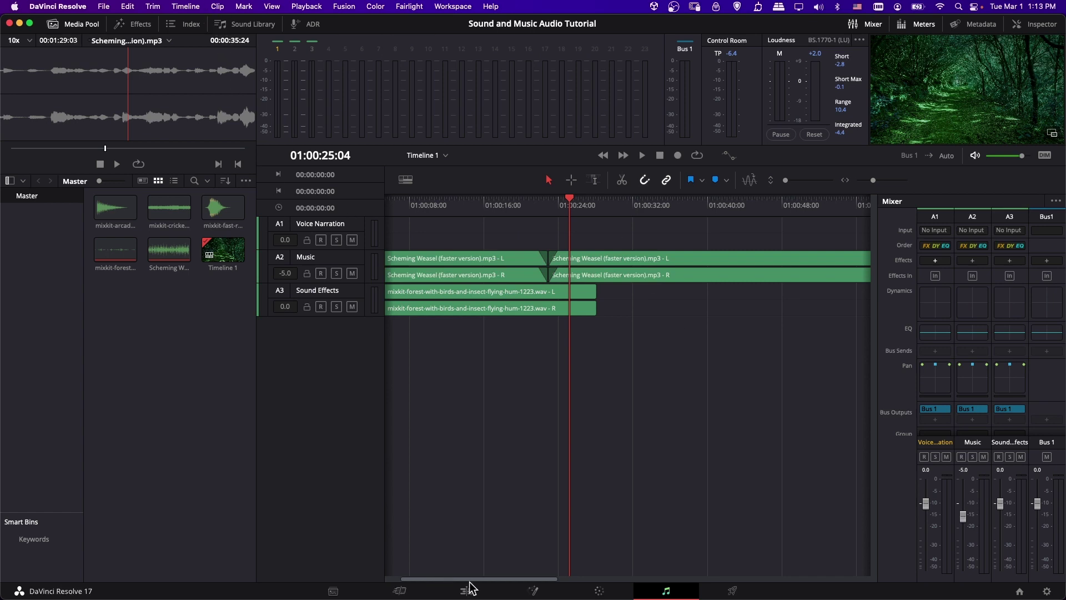
{"action": "left_click", "coordinate": [256, 26]}
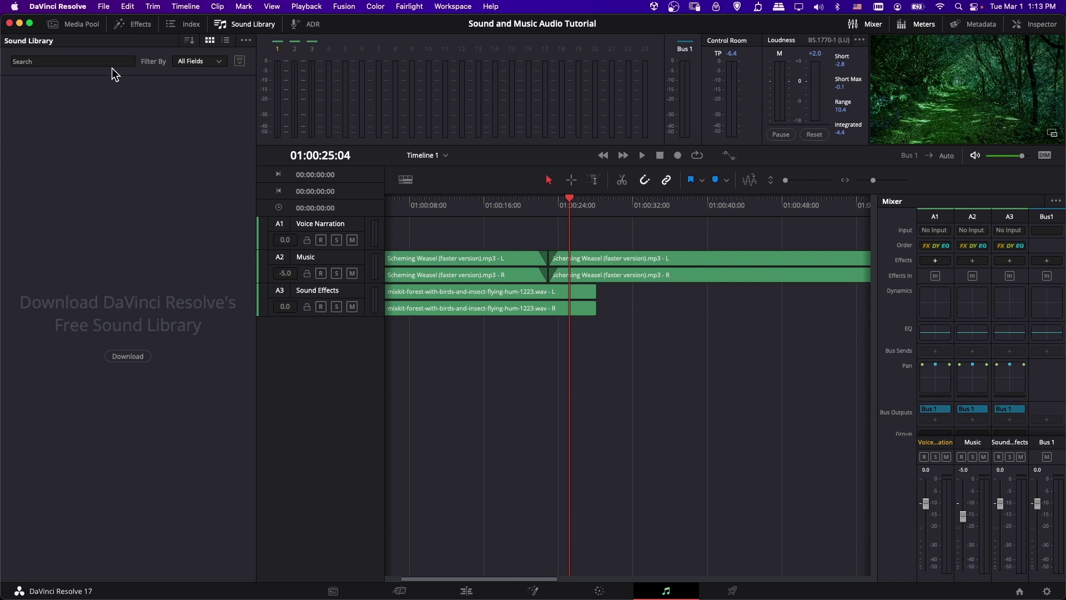
{"action": "left_click", "coordinate": [84, 62]}
{"action": "left_click", "coordinate": [183, 61]}
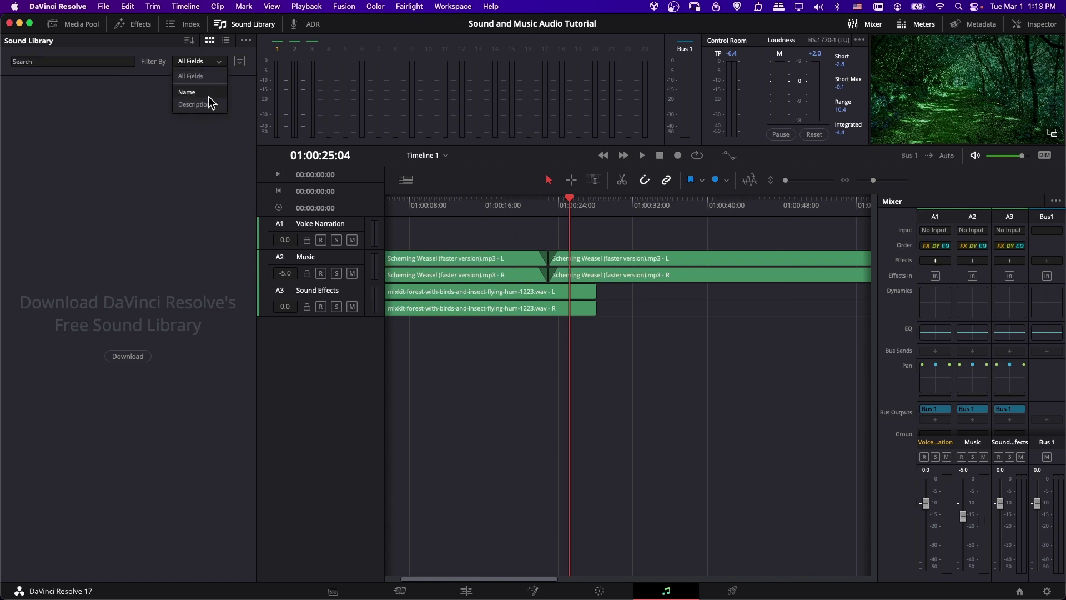
{"action": "left_click", "coordinate": [209, 65]}
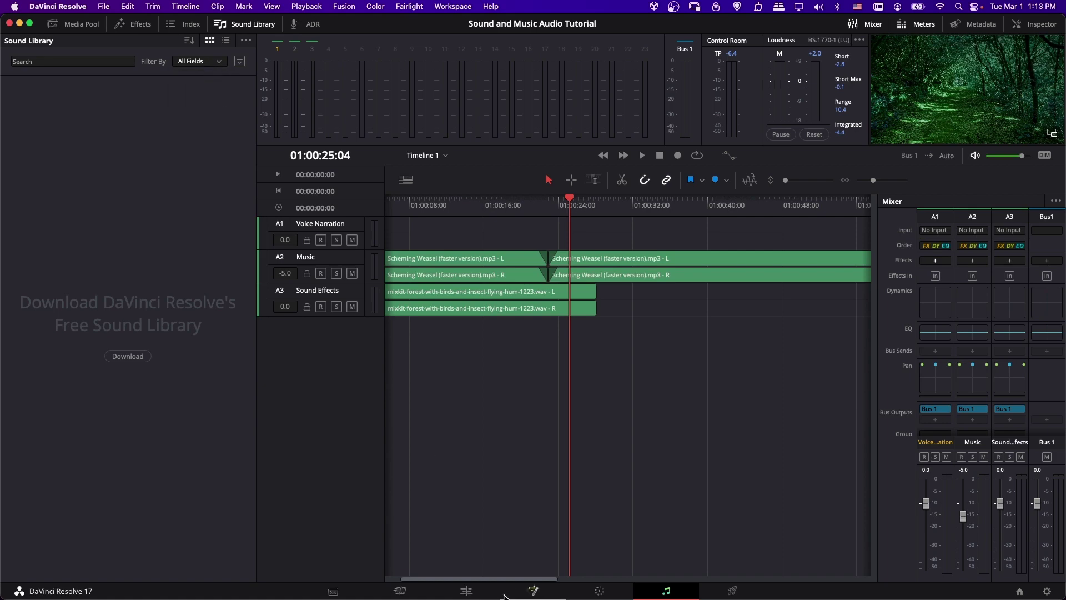
{"action": "left_click", "coordinate": [466, 591]}
{"action": "key", "text": "q"}
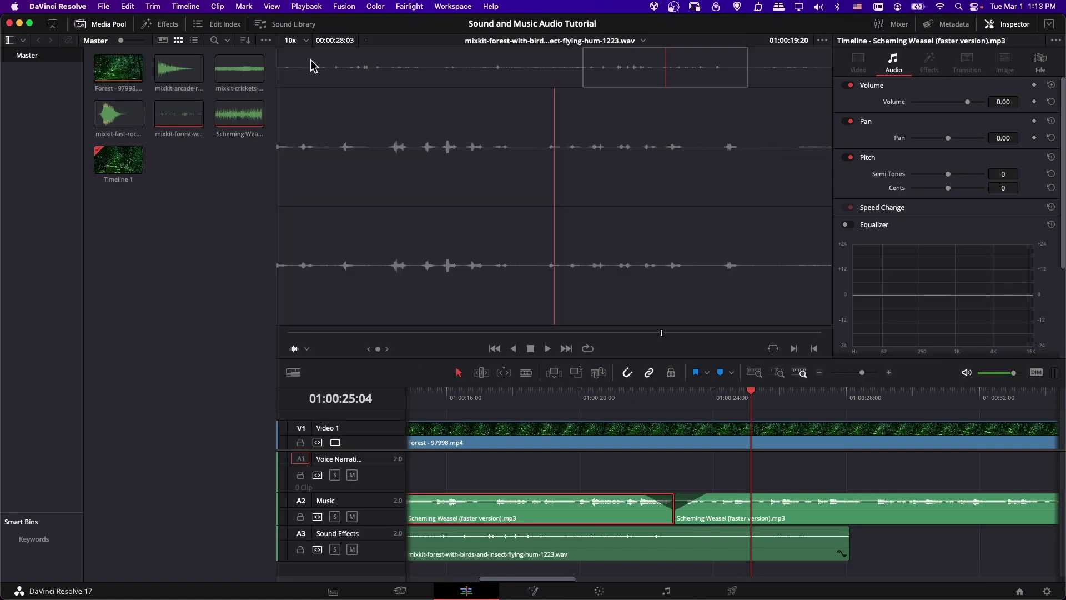
{"action": "left_click", "coordinate": [280, 24]}
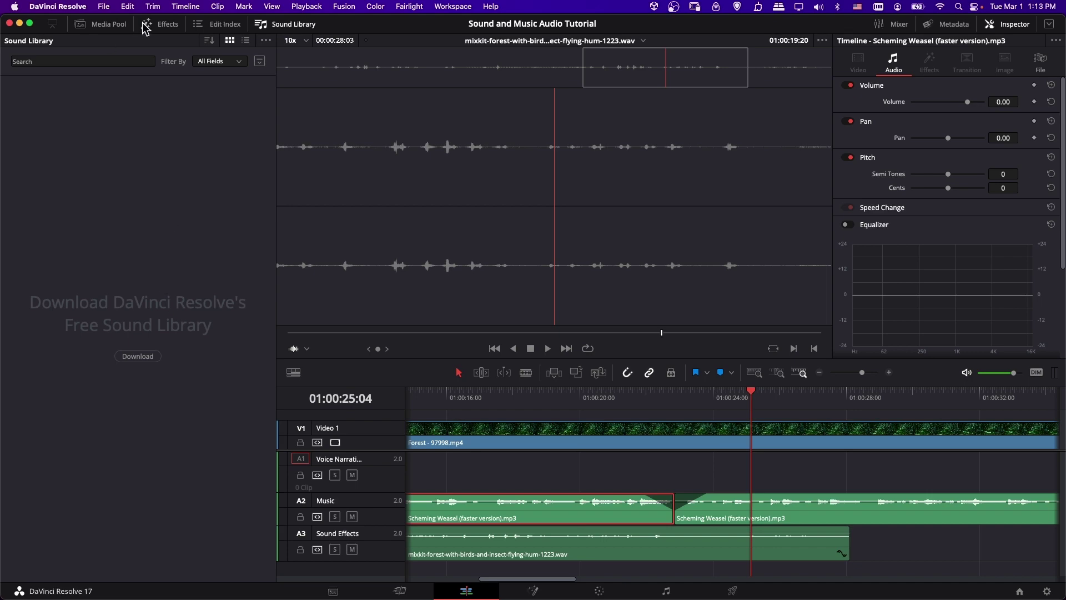
{"action": "left_click", "coordinate": [115, 24]}
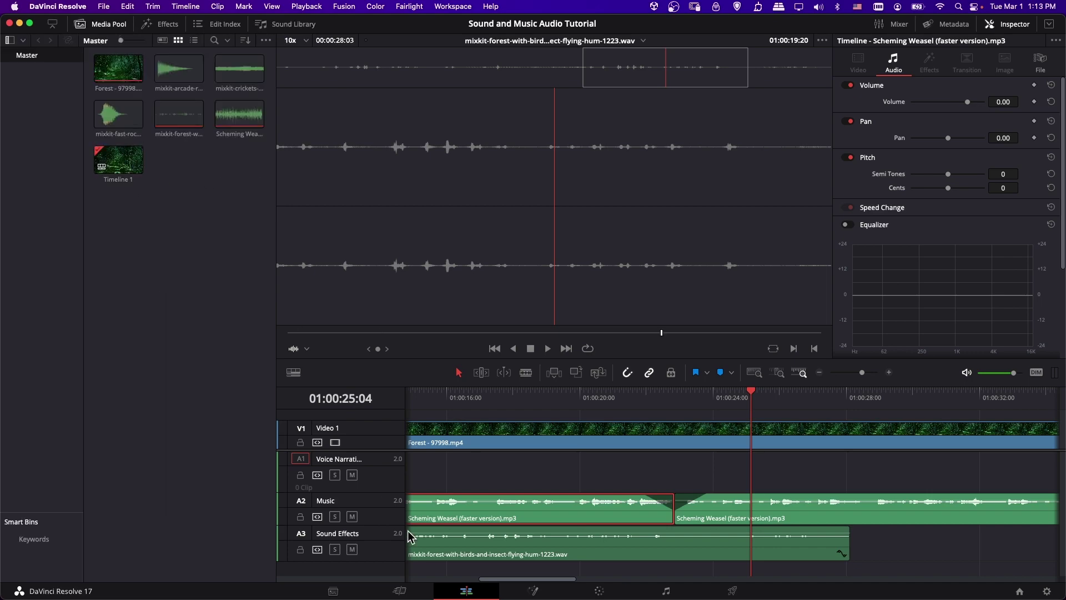
{"action": "left_click", "coordinate": [734, 590]}
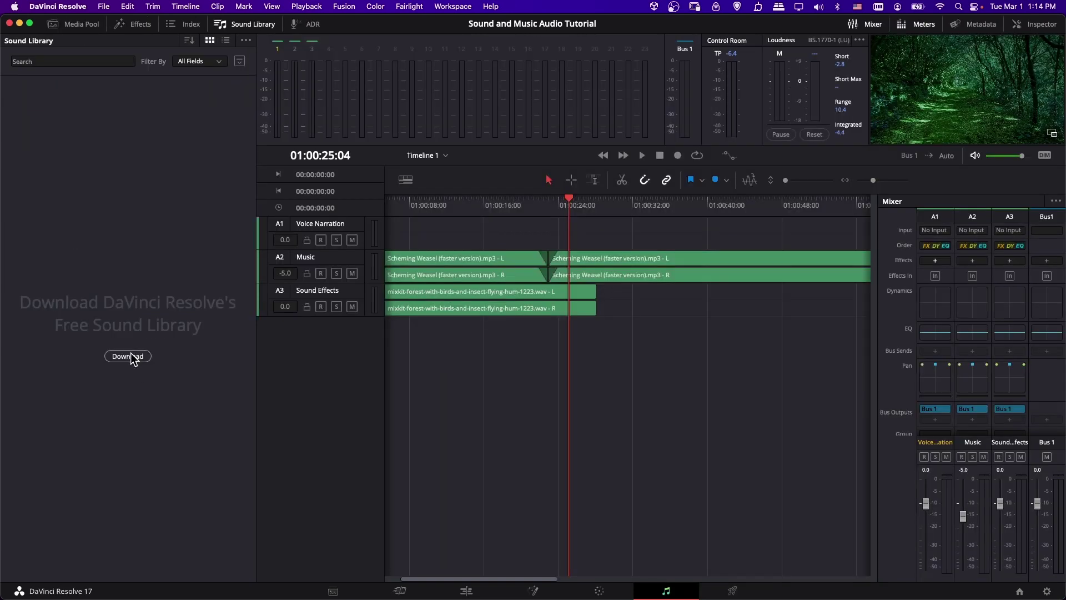
Download the free Fairlight Sound Library and run the 'Install Fairlight Sound Library 1.0' package.
{"action": "left_click", "coordinate": [131, 356]}
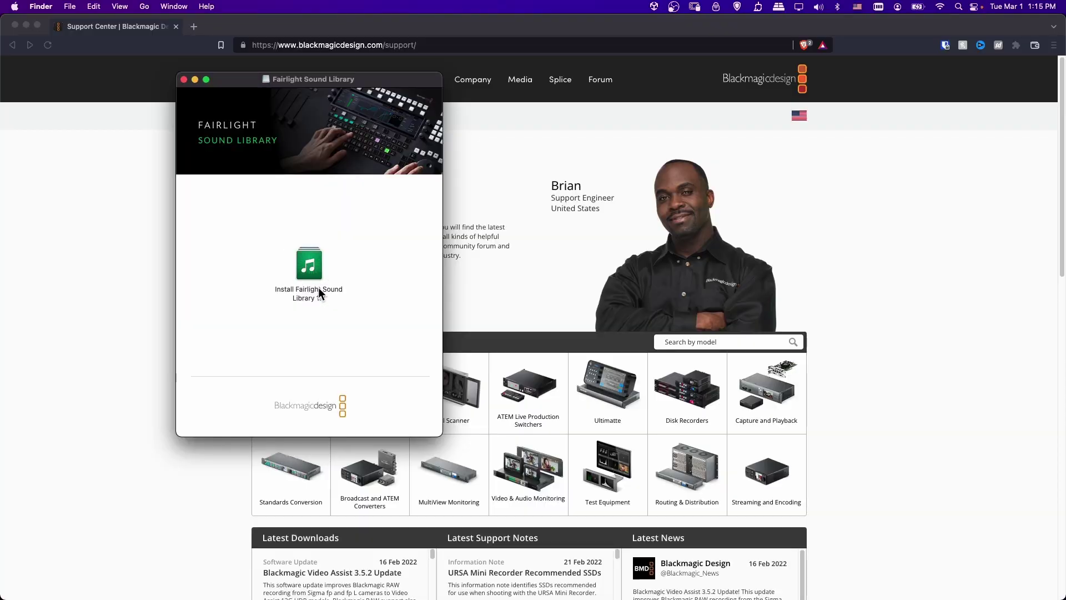
{"action": "left_click", "coordinate": [311, 259]}
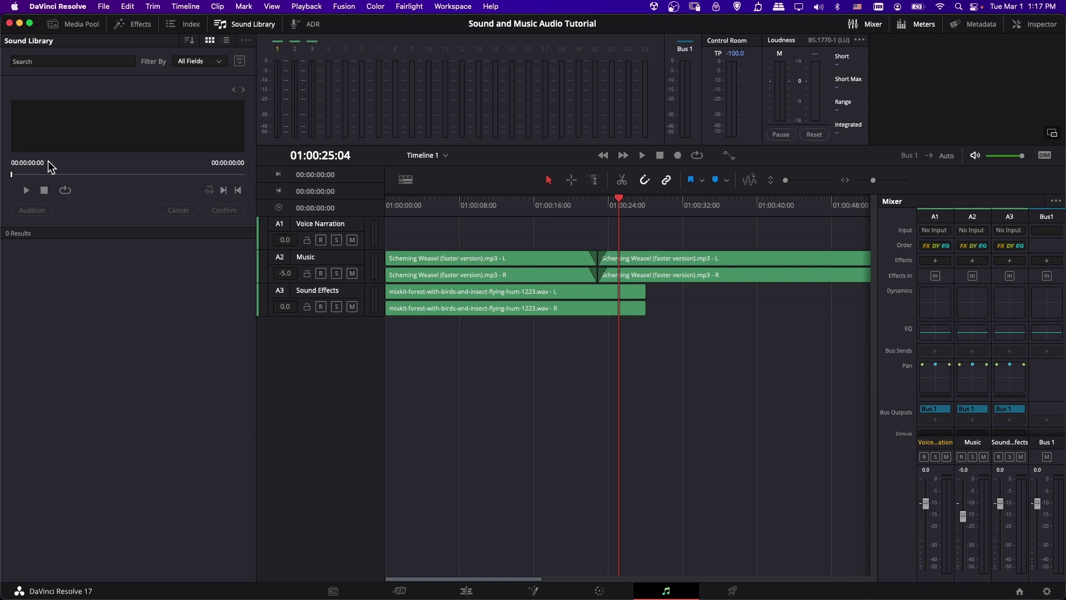
Search the Sound Library for 'ant' and audition Ants Scurrying About.M.
{"action": "left_click", "coordinate": [95, 59]}
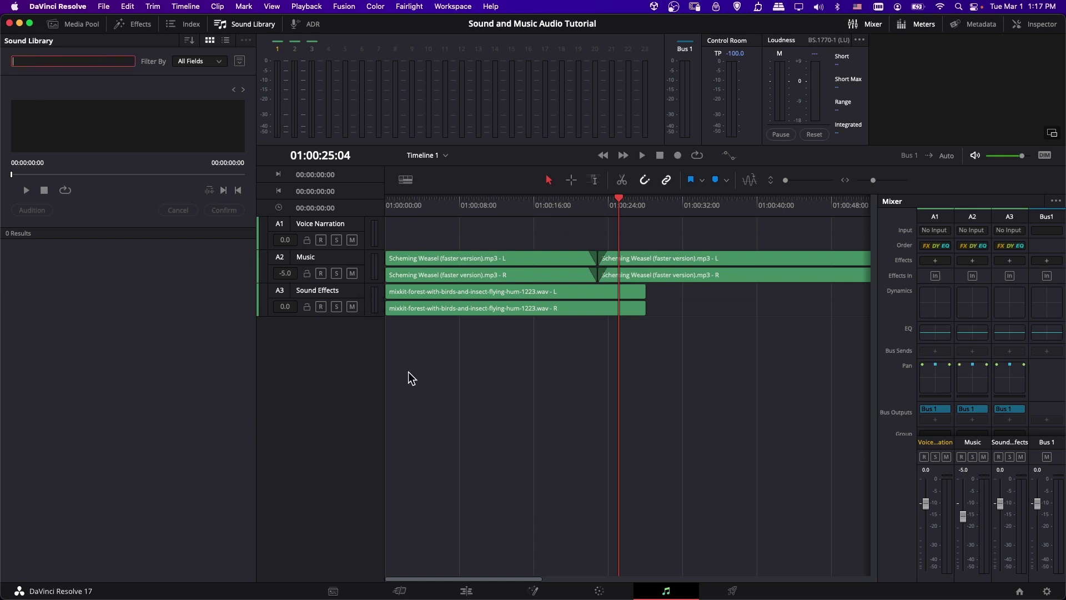
{"action": "type", "text": "ant"}
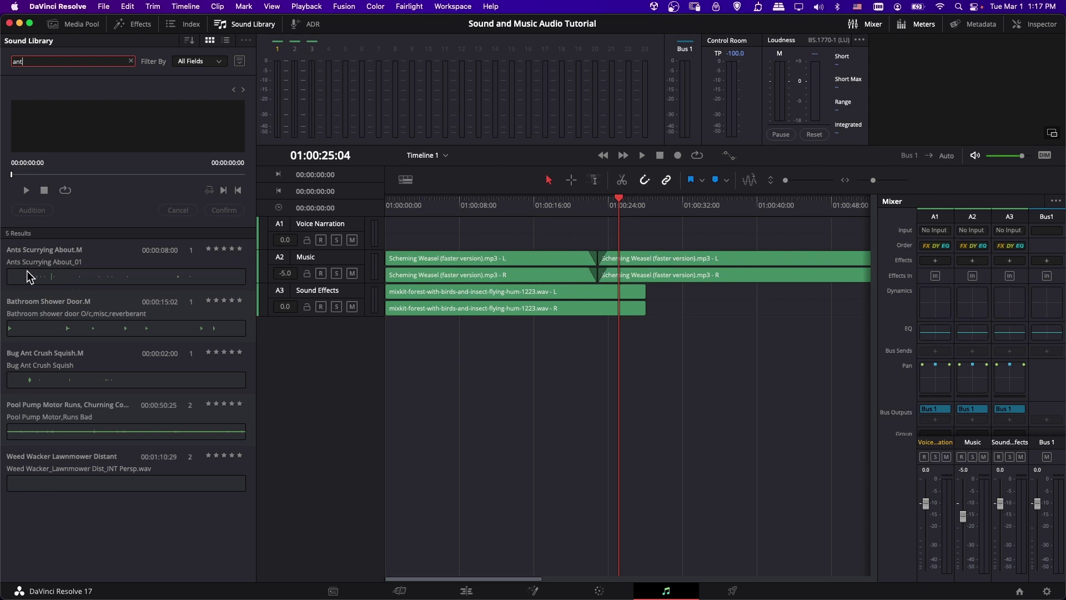
{"action": "left_click", "coordinate": [37, 259]}
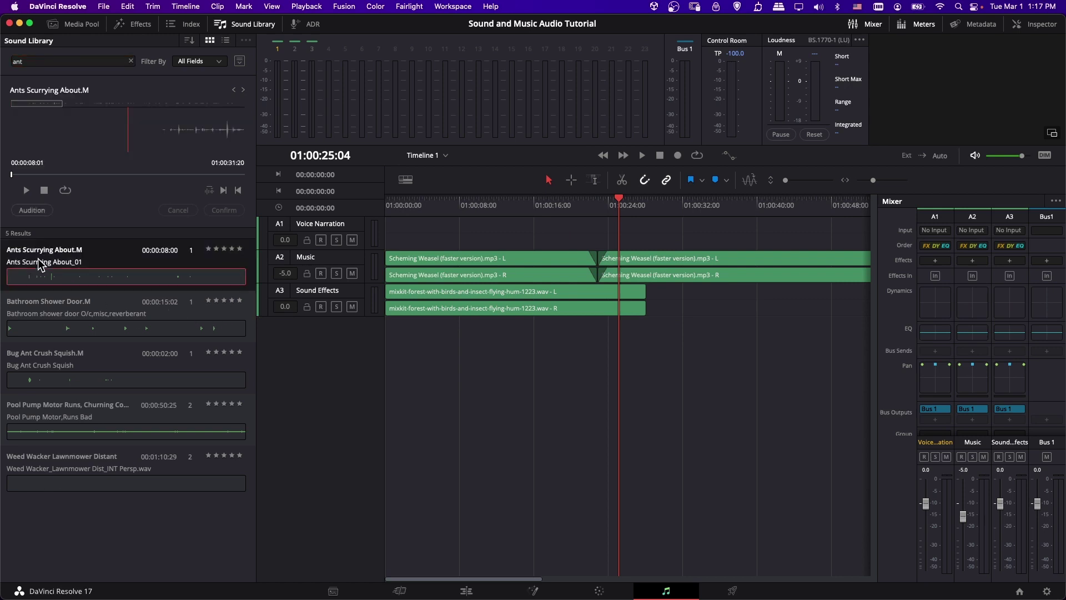
{"action": "left_click", "coordinate": [30, 190]}
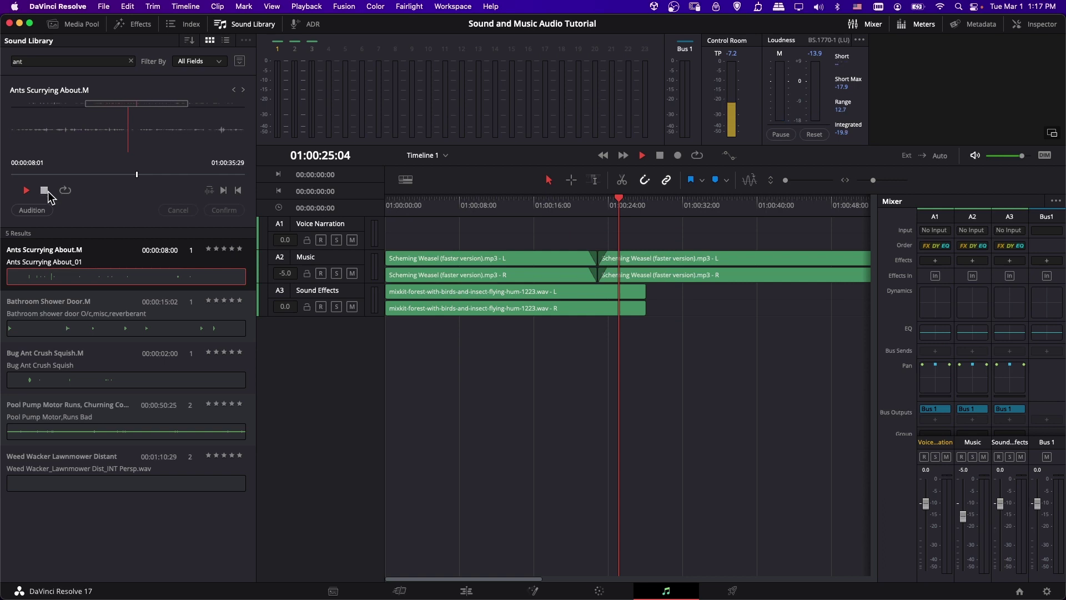
{"action": "left_click", "coordinate": [47, 191]}
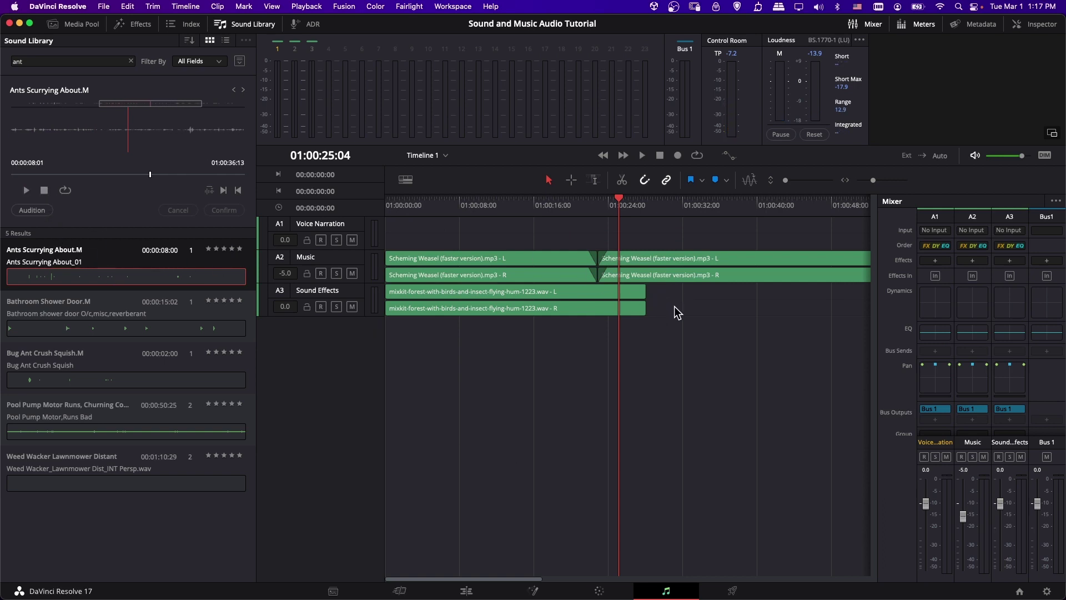
On the Edit page, search 'ant' and drop Ants Scurrying About.M on the Sound Effects track after the forest clip.
{"action": "left_click", "coordinate": [478, 591]}
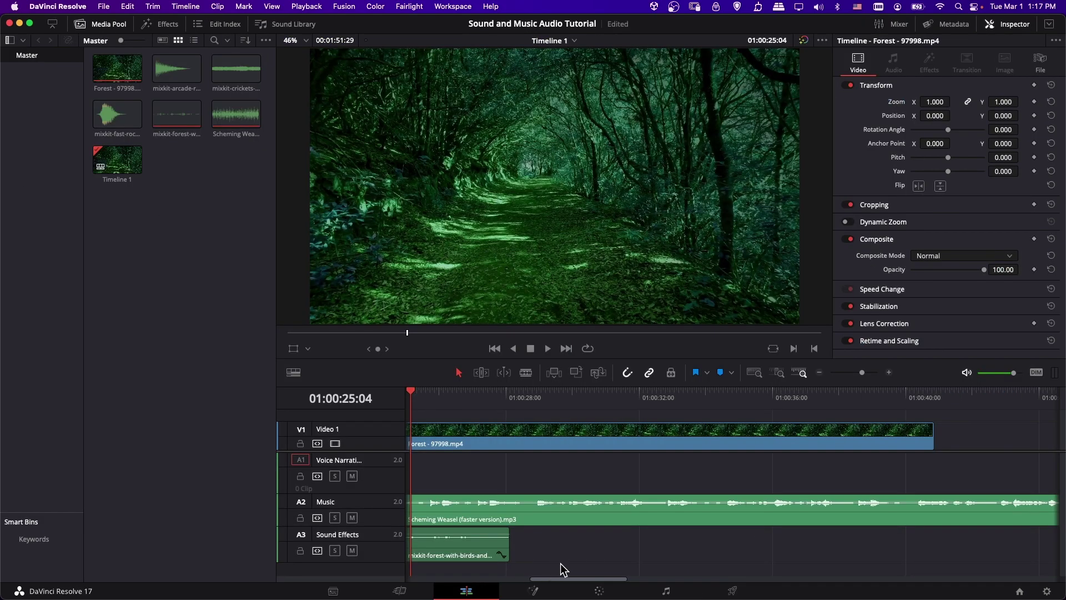
{"action": "left_click", "coordinate": [278, 25]}
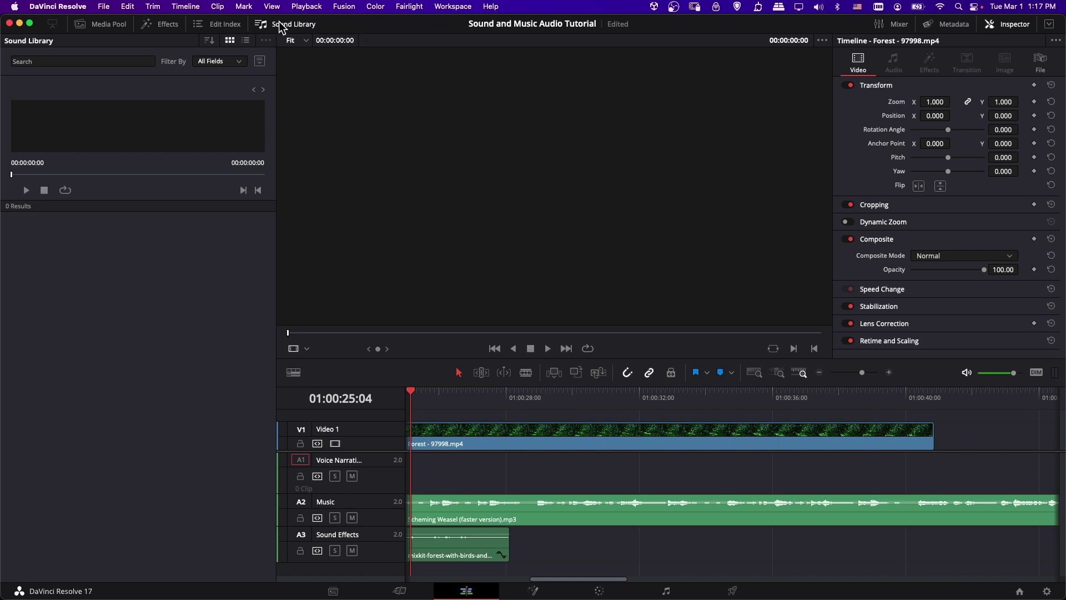
{"action": "left_click", "coordinate": [86, 60]}
{"action": "type", "text": "ant"}
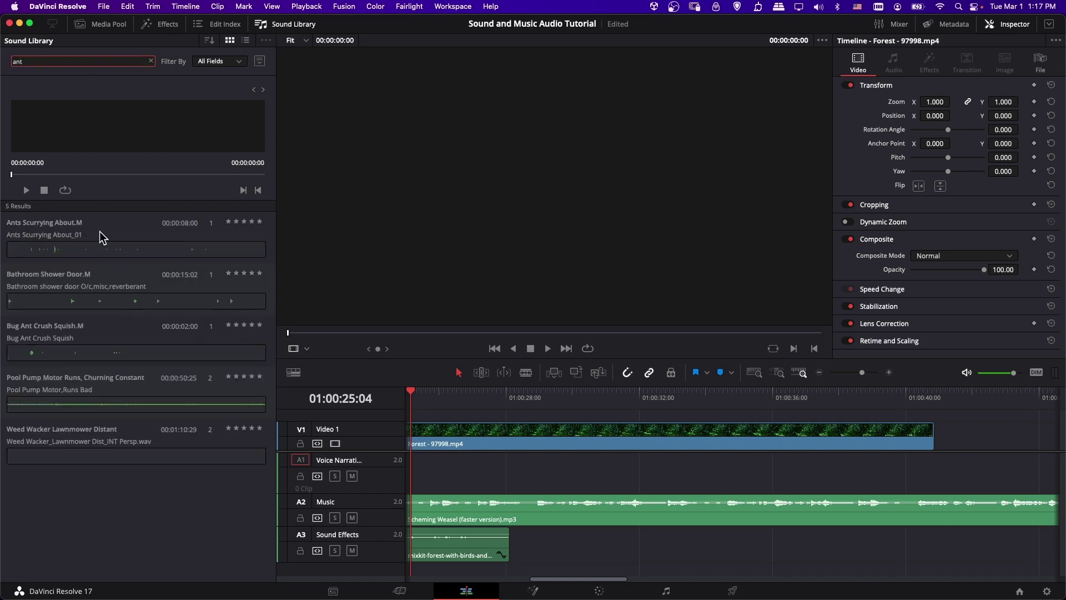
{"action": "left_click_drag", "start_coordinate": [101, 233], "coordinate": [509, 552]}
{"action": "left_click", "coordinate": [521, 391]}
Play the timeline from near the ants clip's start to hear it.
{"action": "left_click", "coordinate": [456, 550]}
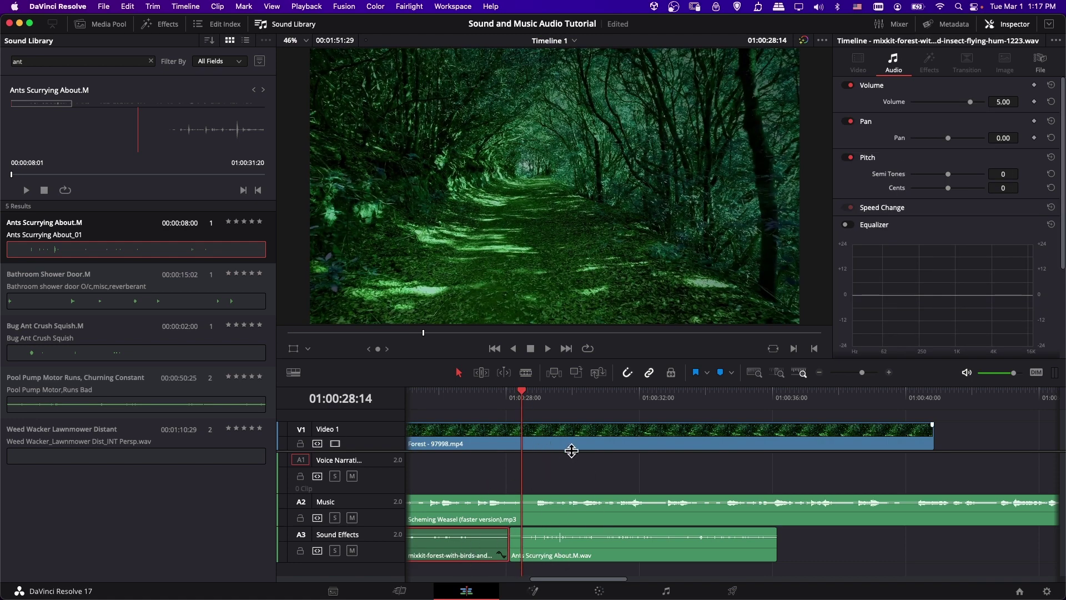
{"action": "left_click", "coordinate": [591, 477]}
{"action": "key", "text": "space"}
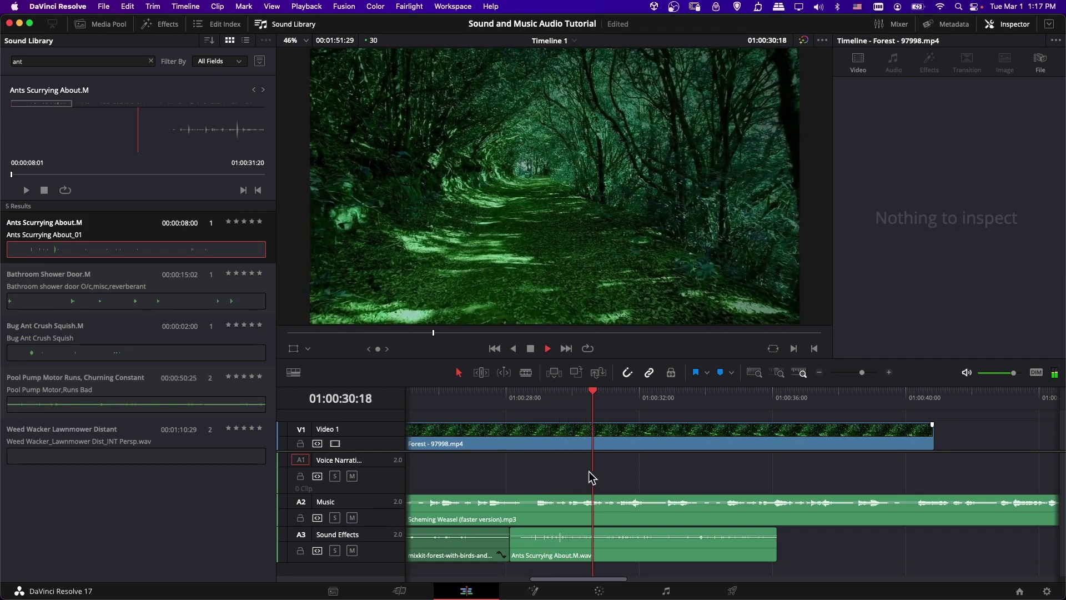
{"action": "key", "text": "space"}
Set the ants clip's volume to 10 dB, save the project, and play it back.
{"action": "left_click", "coordinate": [630, 536]}
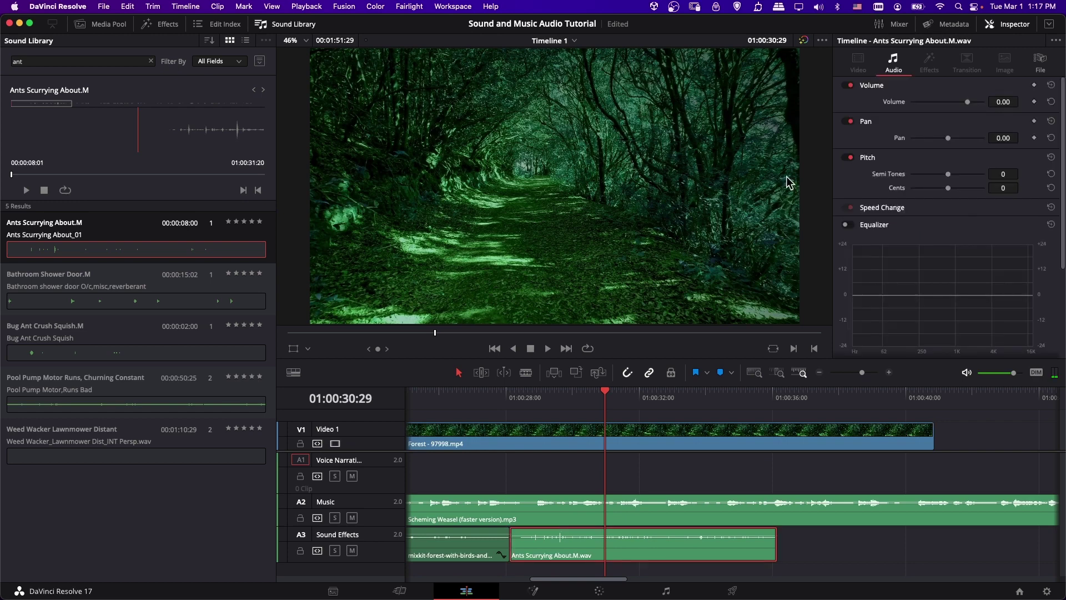
{"action": "left_click", "coordinate": [1000, 103]}
{"action": "type", "text": "10"}
{"action": "key", "text": "Return"}
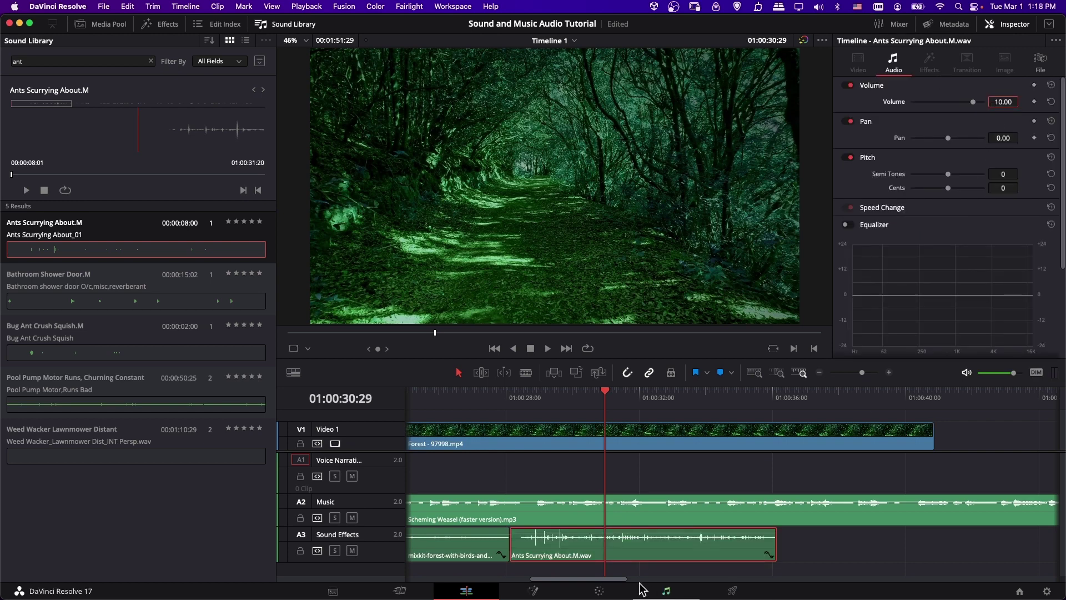
{"action": "key", "text": "super+s"}
{"action": "left_click", "coordinate": [510, 404]}
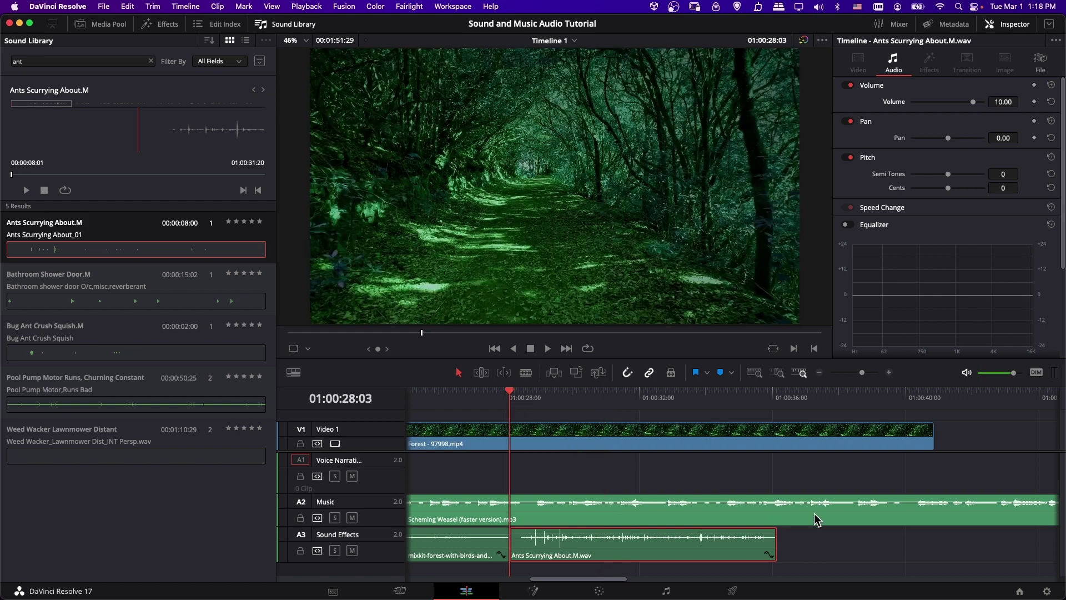
{"action": "key", "text": "space"}
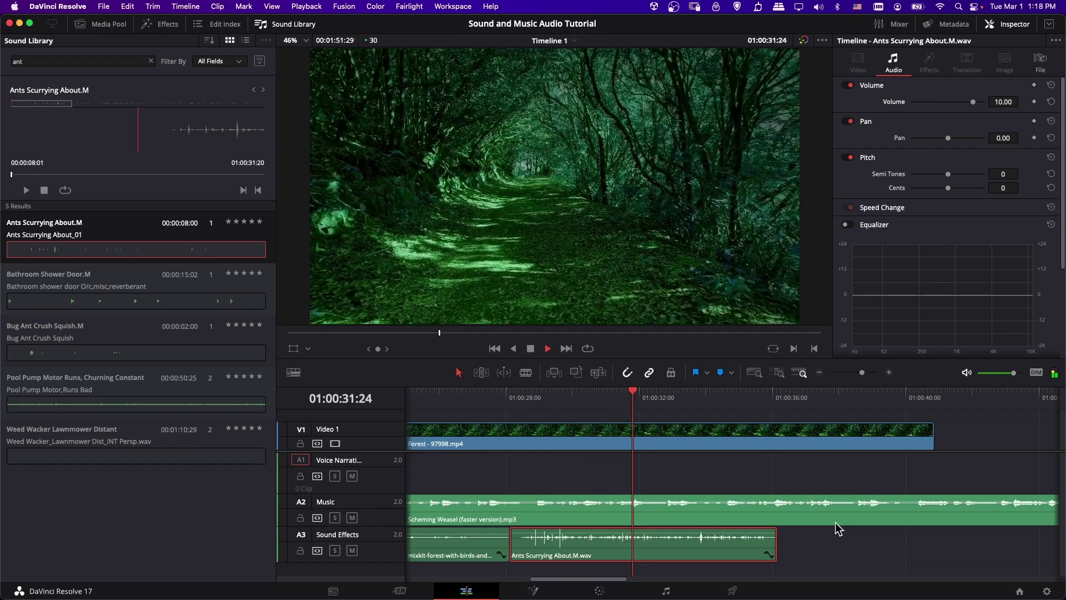
Stop playback and switch the Sound Library source to Local Database.
{"action": "key", "text": "space"}
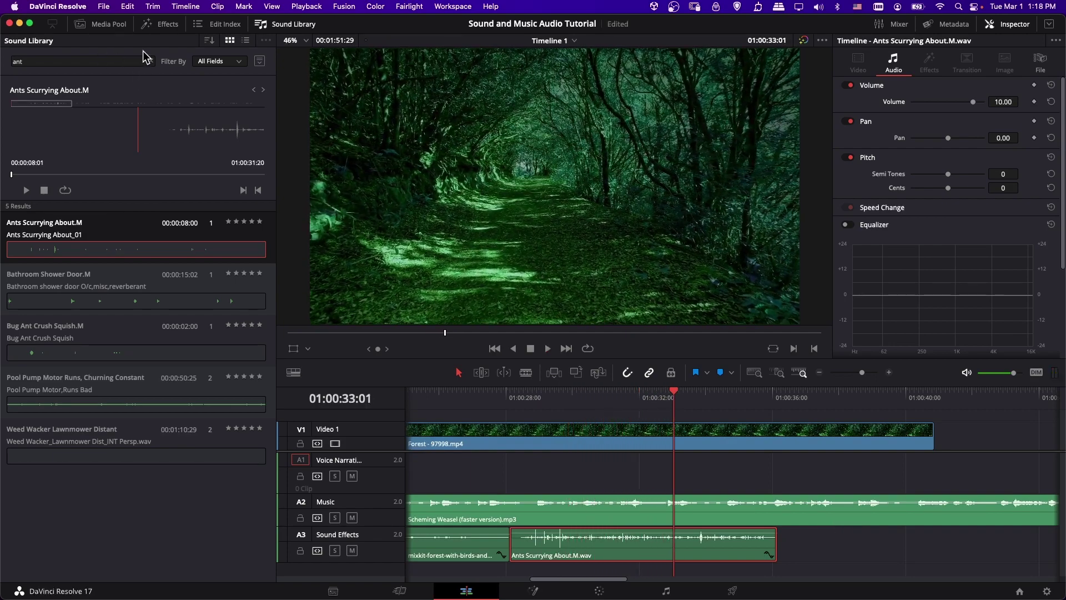
{"action": "left_click", "coordinate": [259, 62]}
{"action": "left_click", "coordinate": [238, 79]}
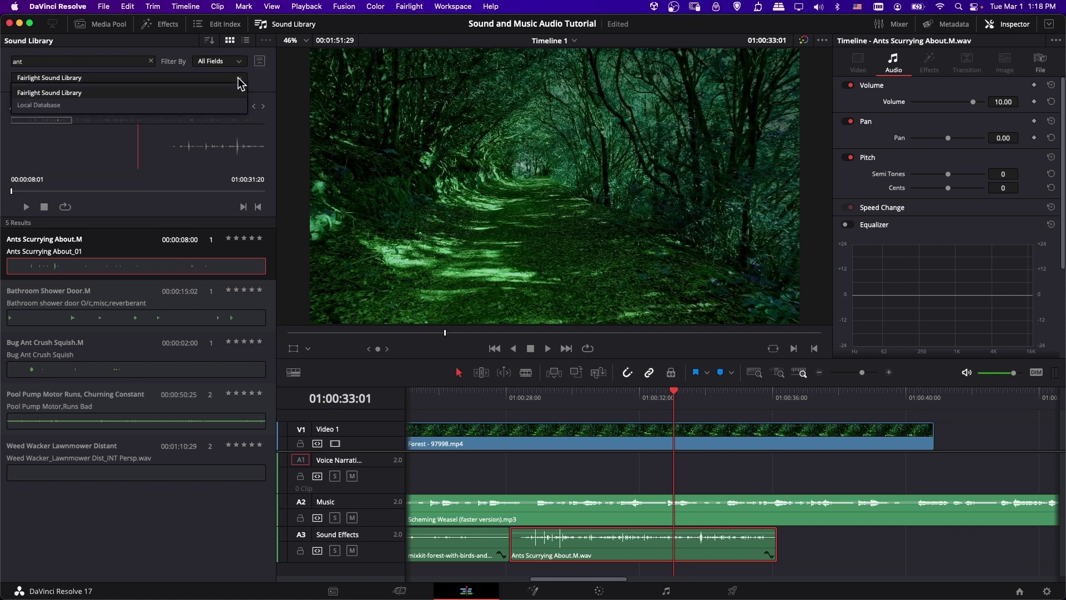
{"action": "left_click", "coordinate": [232, 105]}
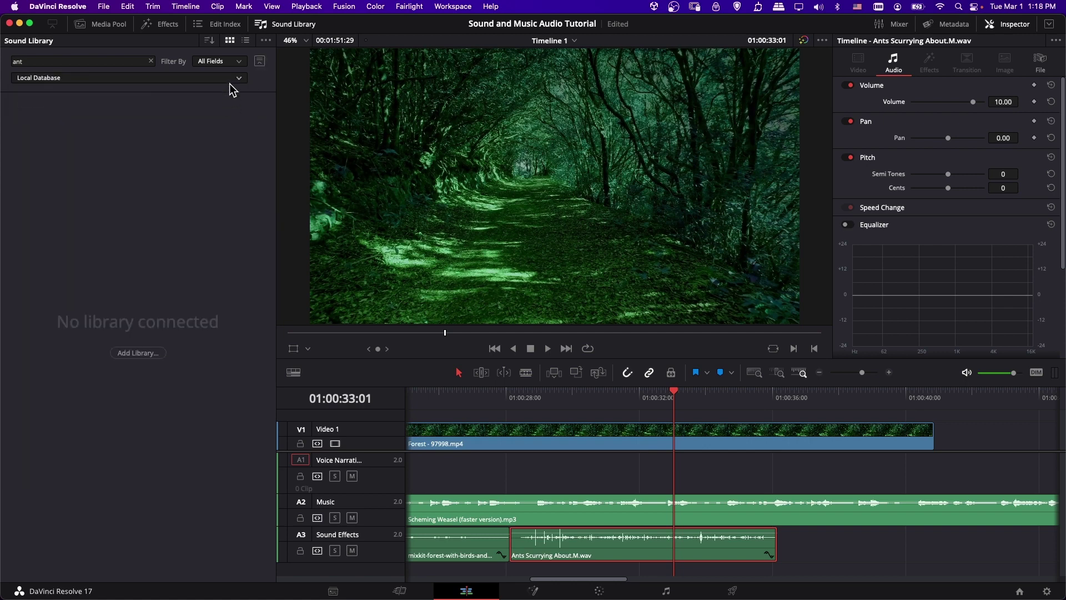
Add the Mirror > Sound folder as a local library, scanning in its six clips.
{"action": "left_click", "coordinate": [147, 356]}
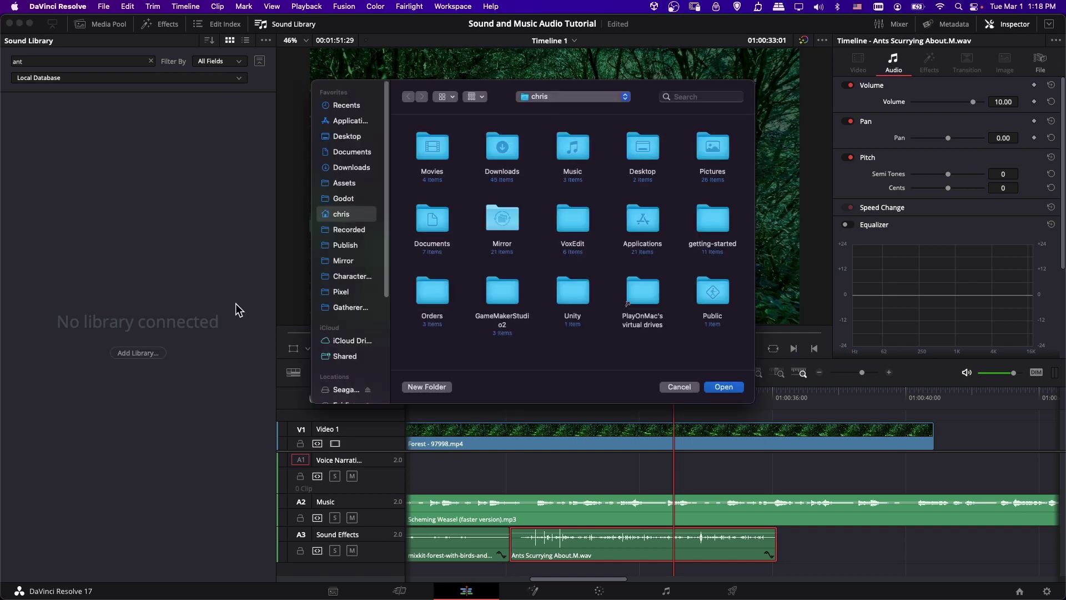
{"action": "left_click", "coordinate": [375, 260]}
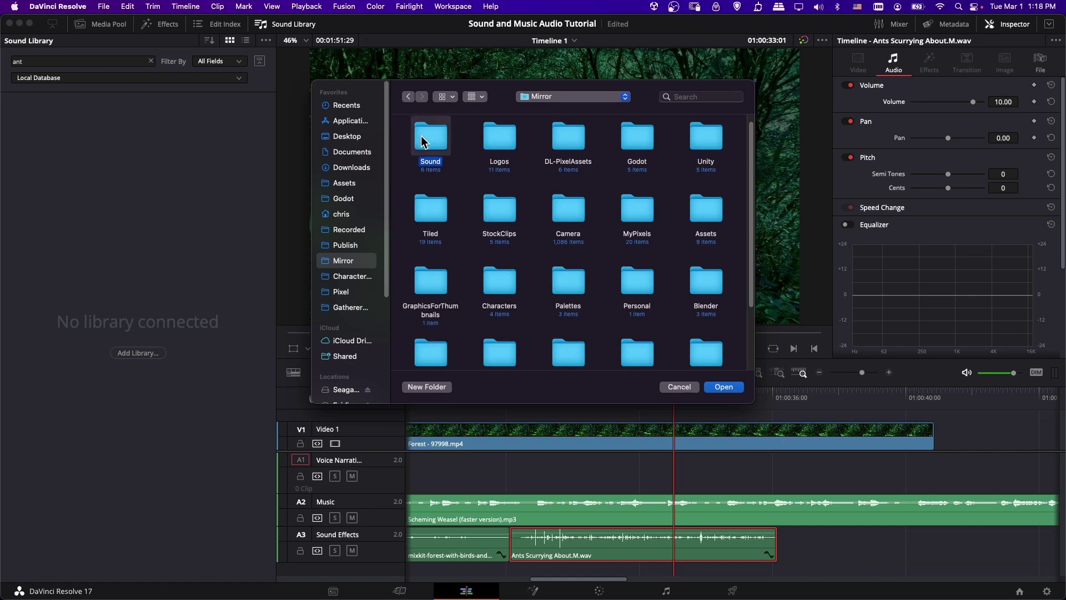
{"action": "double_click", "coordinate": [421, 140]}
{"action": "left_click", "coordinate": [724, 388]}
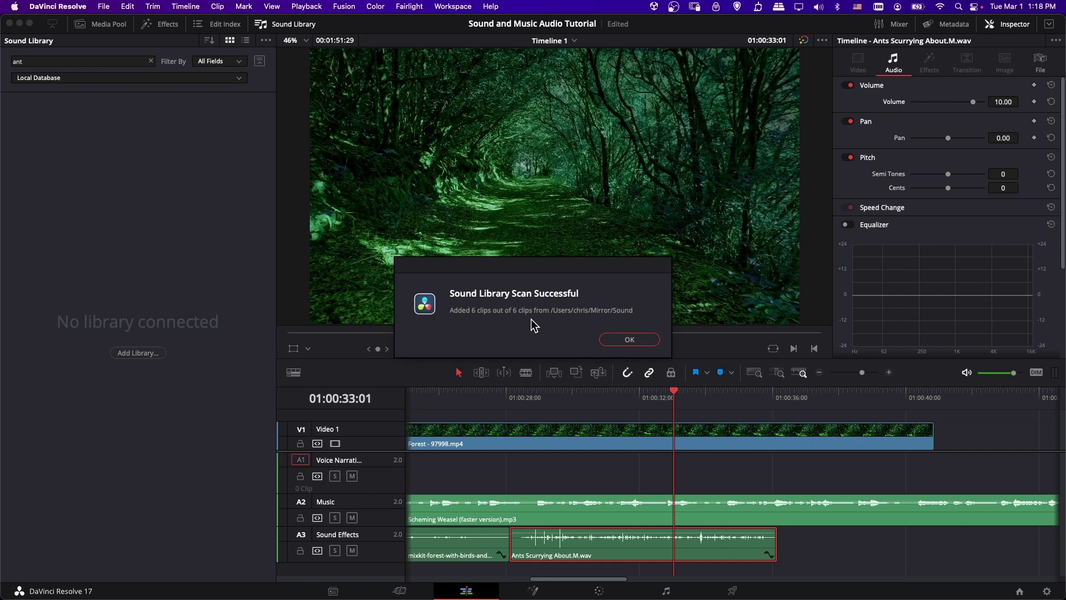
{"action": "left_click", "coordinate": [640, 341]}
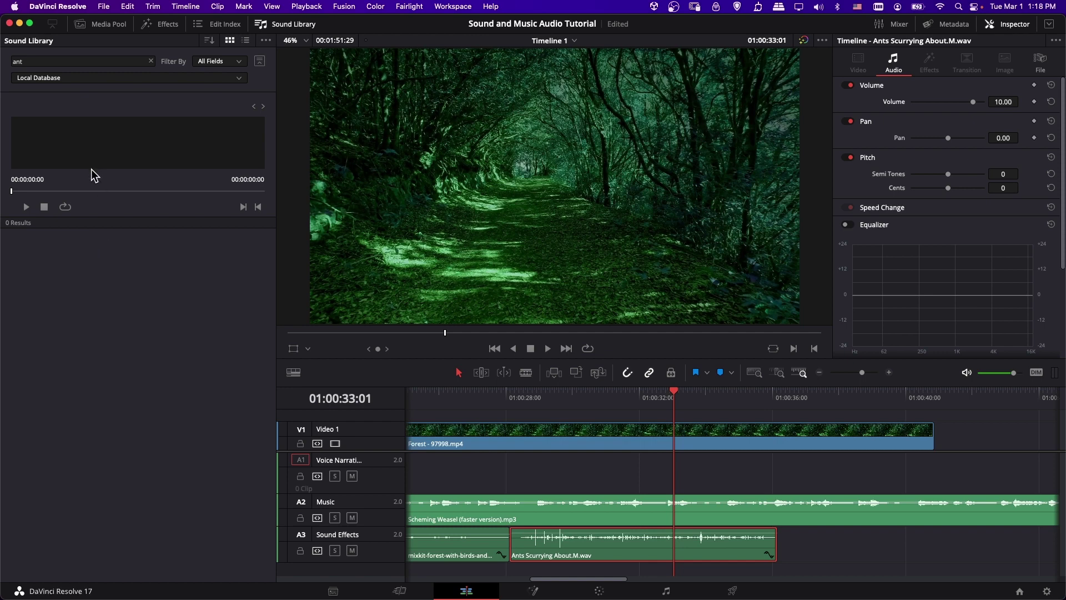
Clear the old 'ant' search and check the library source options.
{"action": "double_click", "coordinate": [66, 61]}
{"action": "key", "text": "BackSpace"}
{"action": "left_click", "coordinate": [71, 90]}
{"action": "left_click", "coordinate": [72, 83]}
{"action": "left_click", "coordinate": [75, 98]}
{"action": "left_click", "coordinate": [145, 78]}
{"action": "left_click", "coordinate": [102, 80]}
{"action": "left_click", "coordinate": [83, 61]}
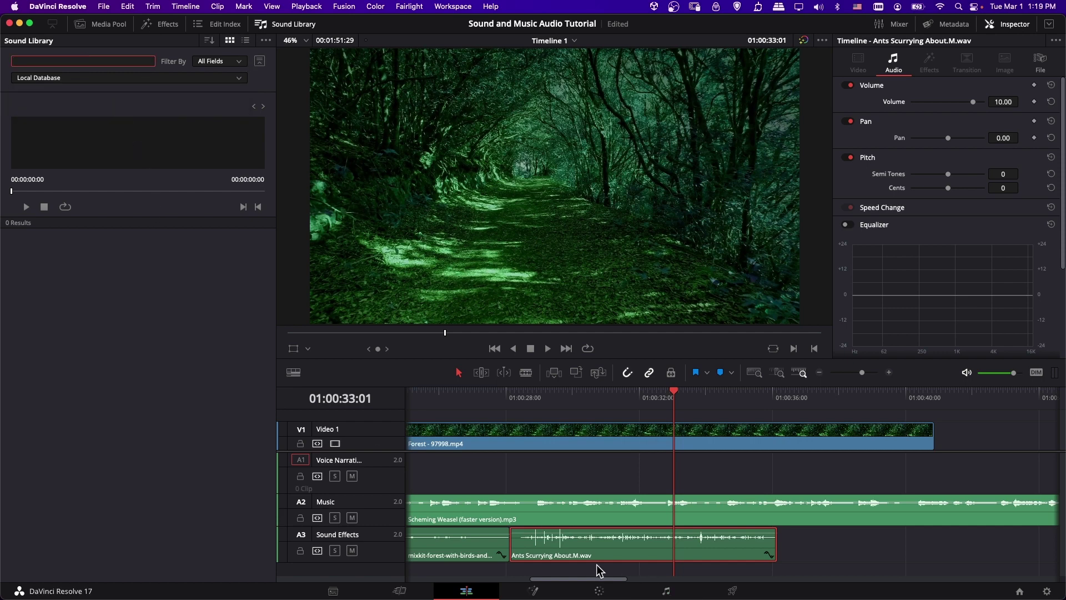
{"action": "left_click_drag", "start_coordinate": [584, 578], "coordinate": [570, 582]}
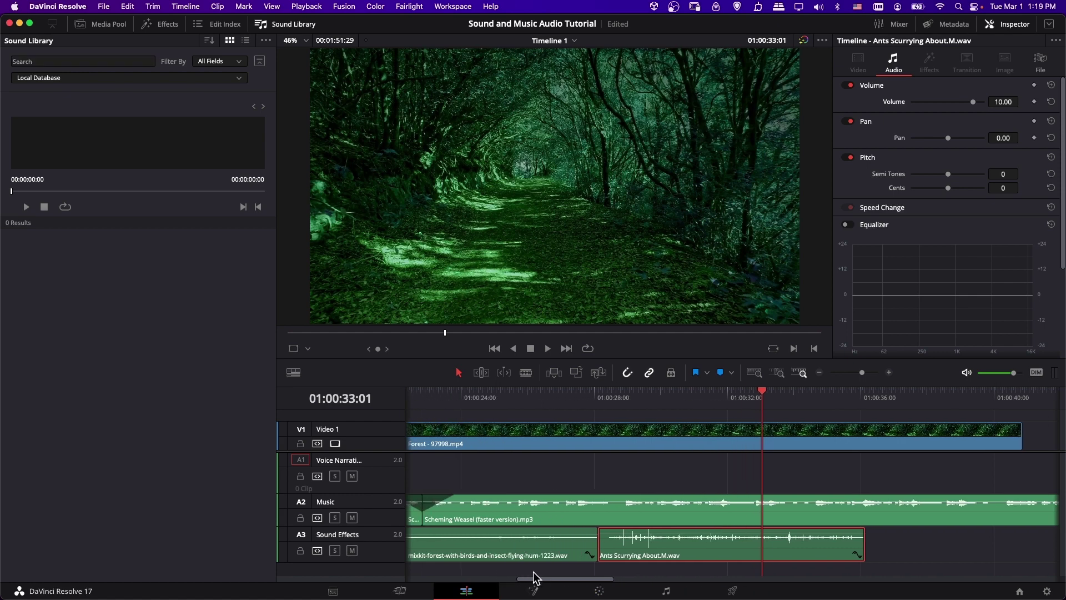
Search the local library for 'bird', preview the forest birds clip, then go to the Media page.
{"action": "left_click", "coordinate": [84, 58]}
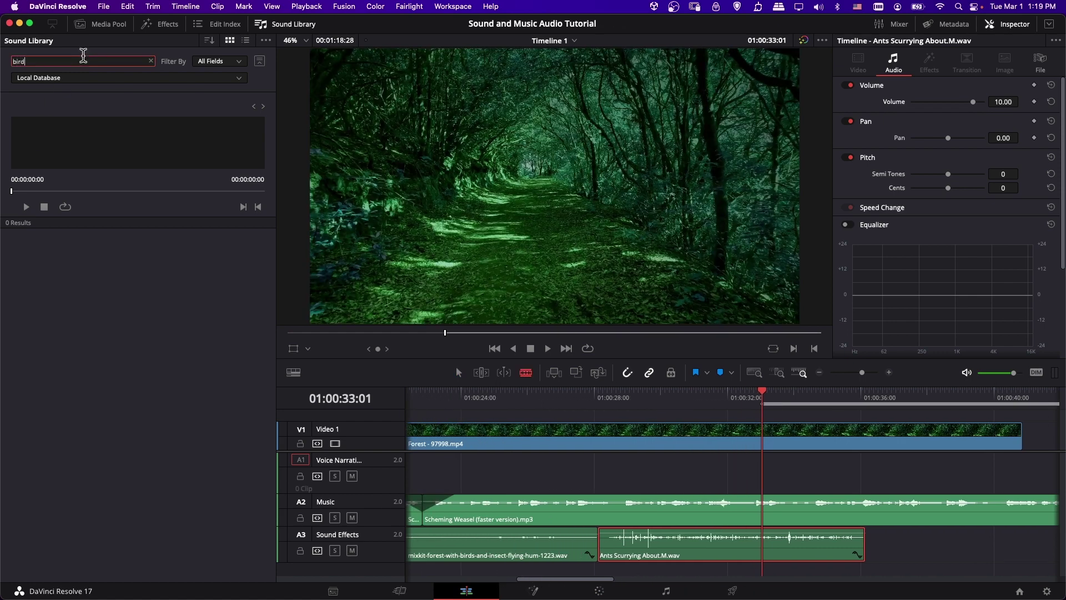
{"action": "type", "text": "bird"}
{"action": "key", "text": "Return"}
{"action": "left_click", "coordinate": [138, 250]}
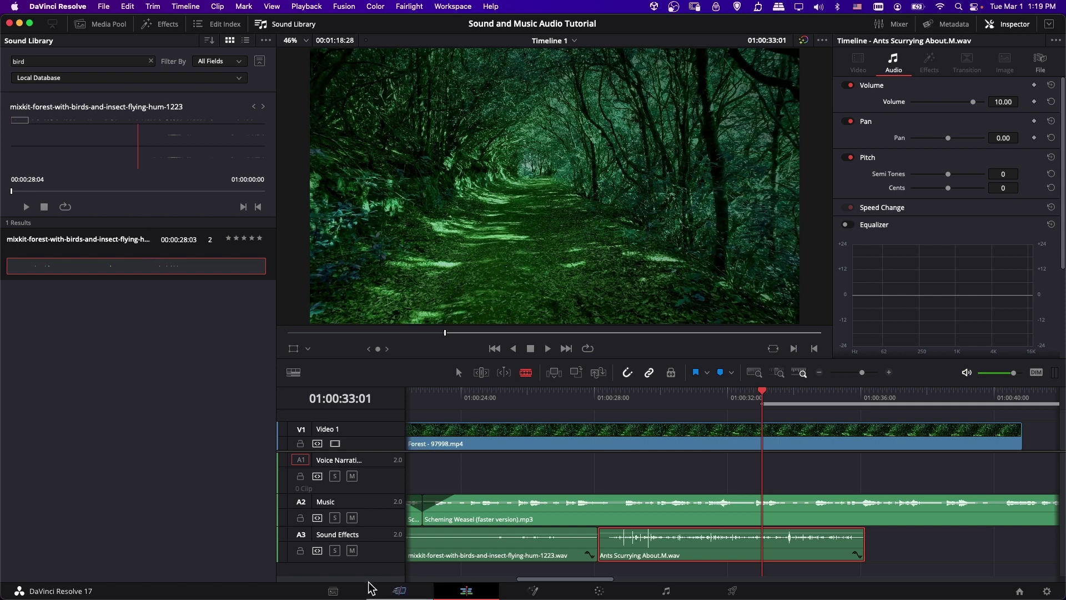
{"action": "left_click", "coordinate": [341, 592]}
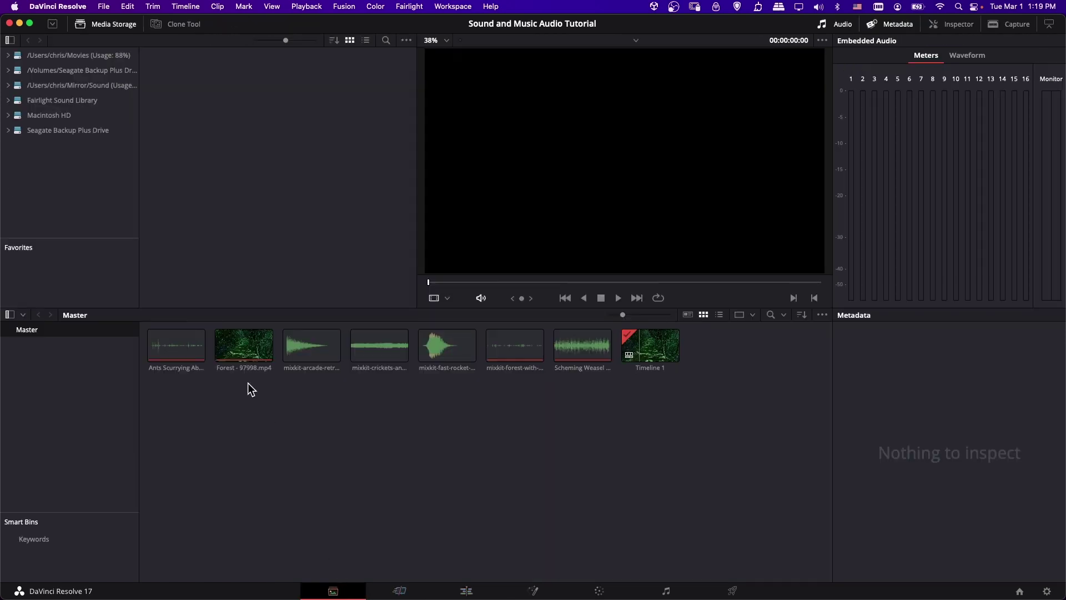
List the Mirror/Sound clips in Media Storage, then return to the Fairlight page.
{"action": "left_click", "coordinate": [118, 85]}
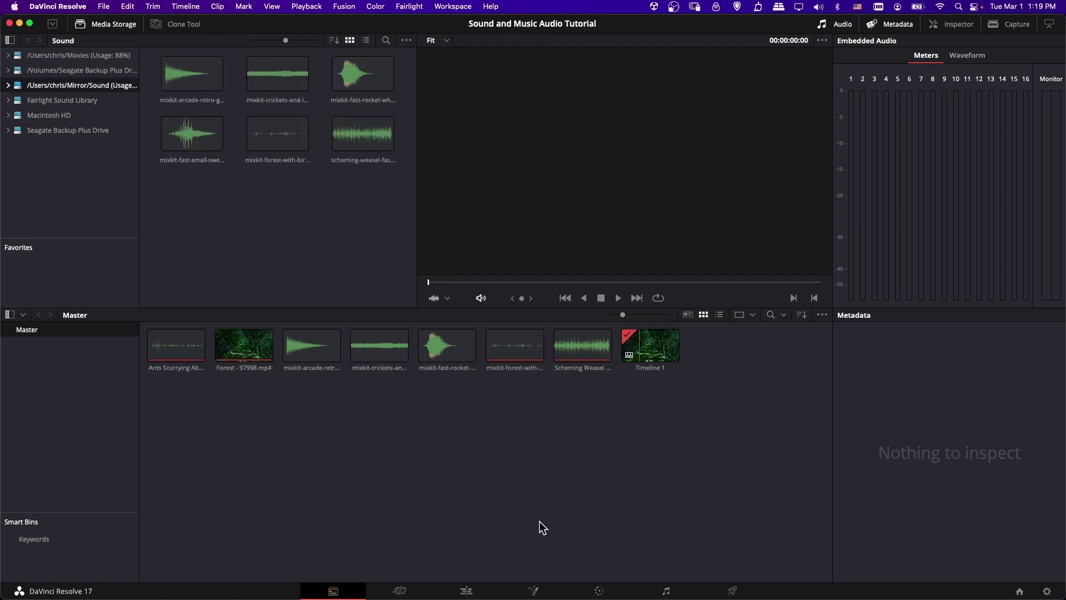
{"action": "left_click", "coordinate": [666, 589]}
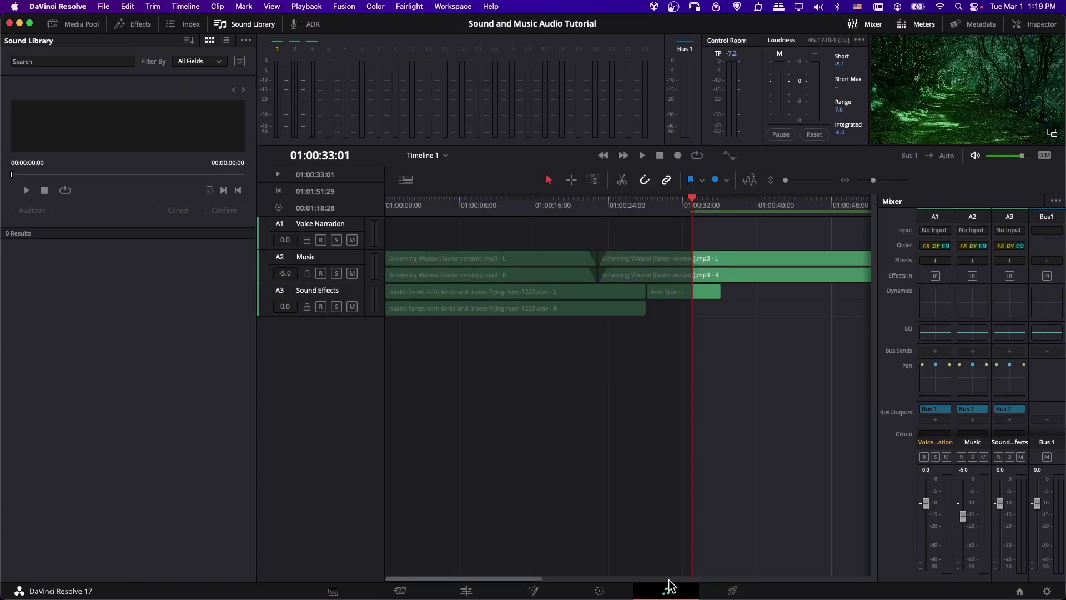